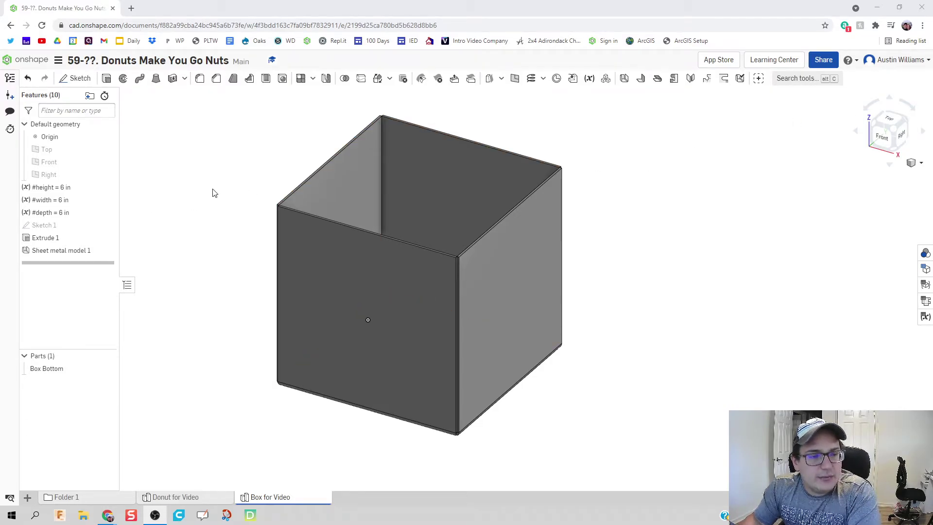
Suppress Sheet metal model 1 so Part 1 is a plain solid 6 in cube
{"action": "middle_click_drag", "start_coordinate": [243, 194], "coordinate": [327, 210]}
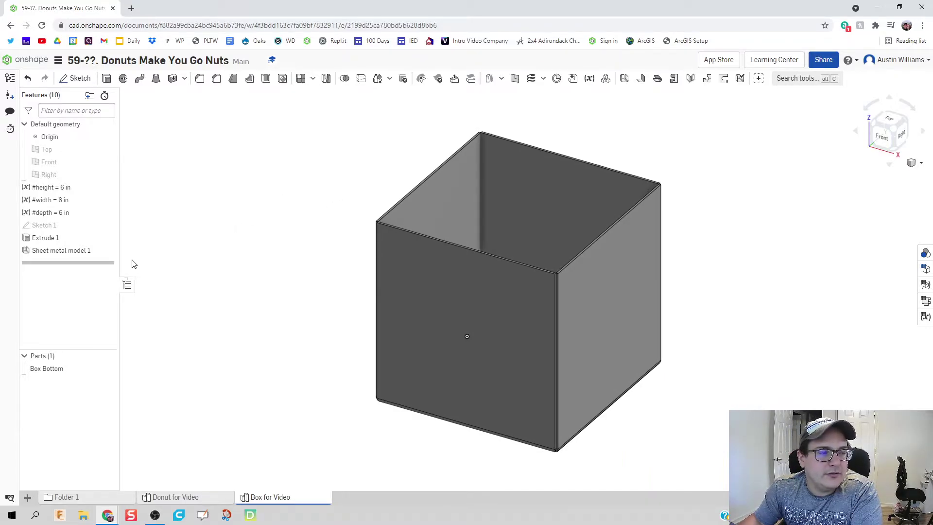
{"action": "right_click", "coordinate": [73, 254]}
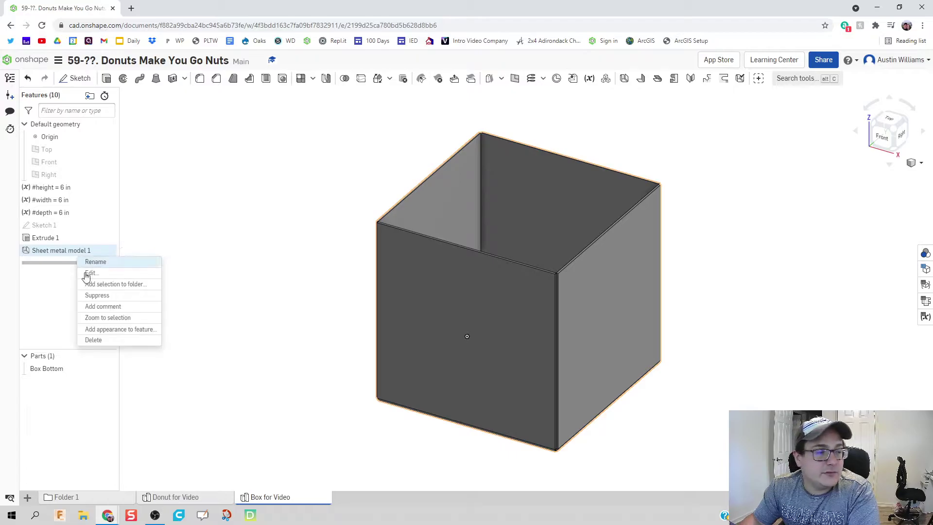
{"action": "left_click", "coordinate": [104, 295]}
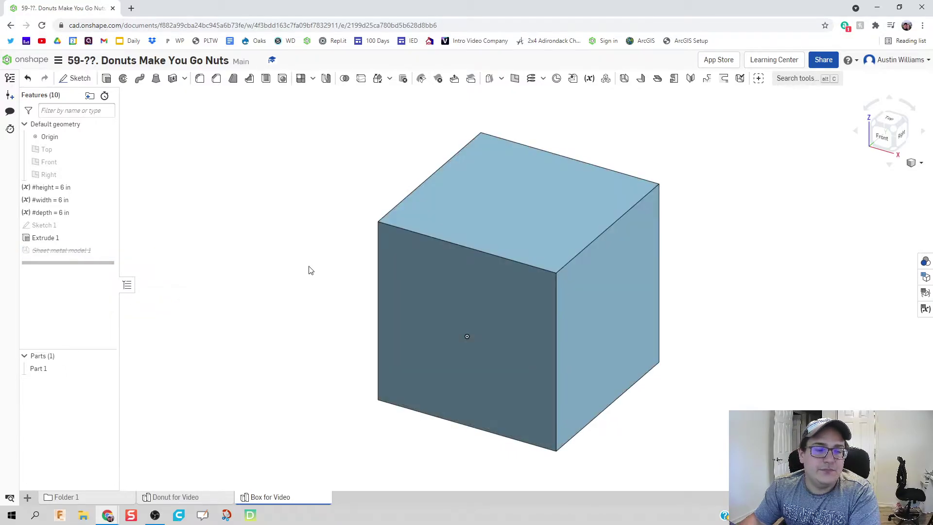
{"action": "middle_click_drag", "start_coordinate": [325, 264], "coordinate": [294, 278]}
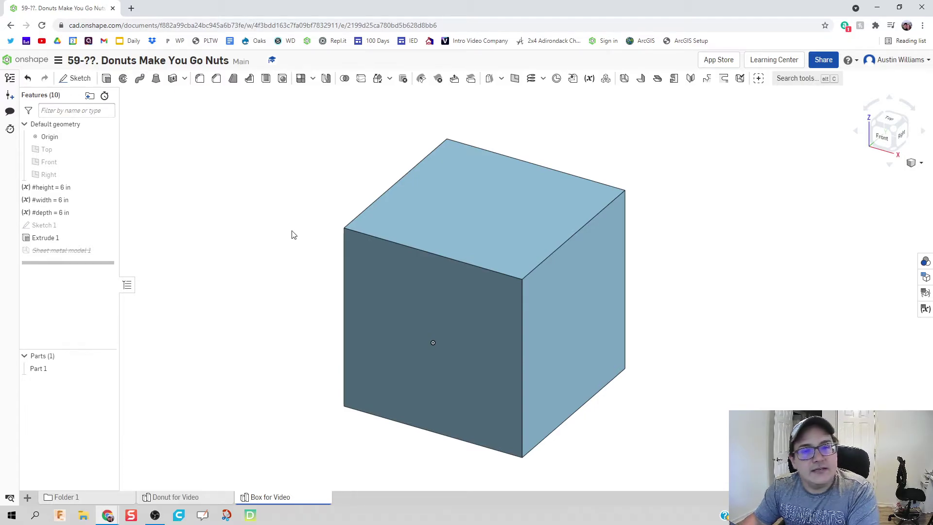
Open Sketch 2 on the cube's top face, view it normal, and project the face's square edges
{"action": "left_click", "coordinate": [78, 79]}
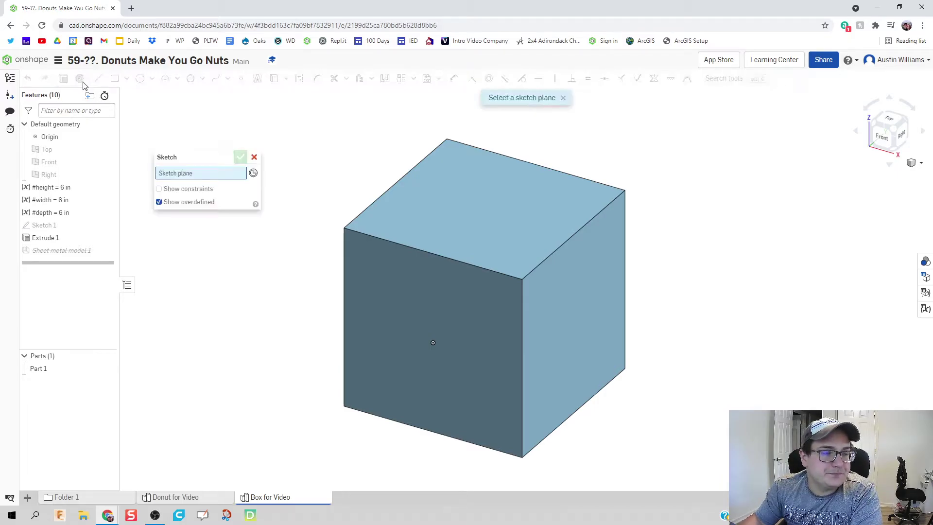
{"action": "left_click", "coordinate": [505, 221]}
{"action": "right_click", "coordinate": [505, 222]}
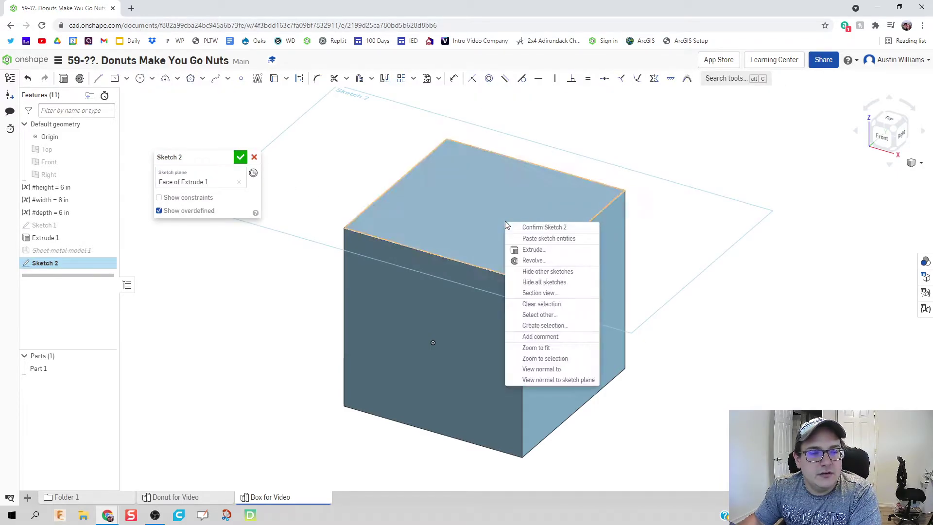
{"action": "left_click", "coordinate": [538, 369]}
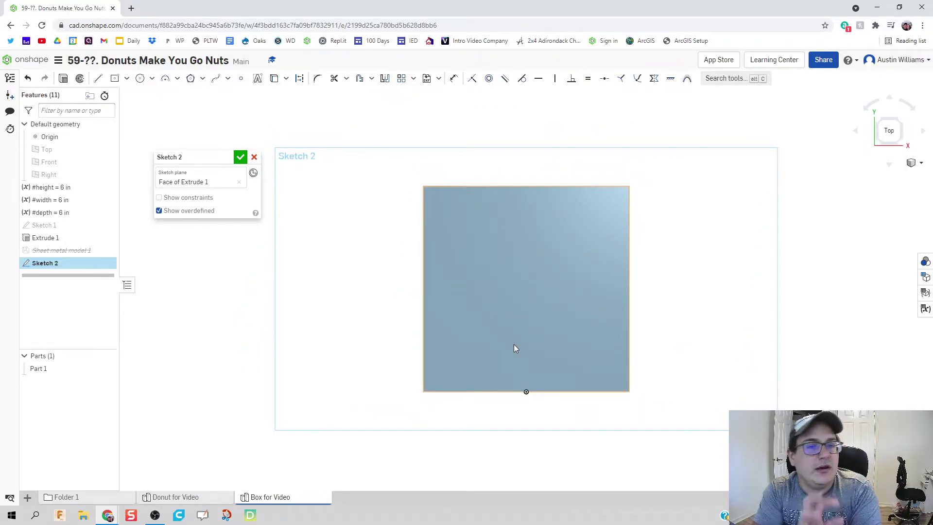
{"action": "left_click", "coordinate": [273, 80]}
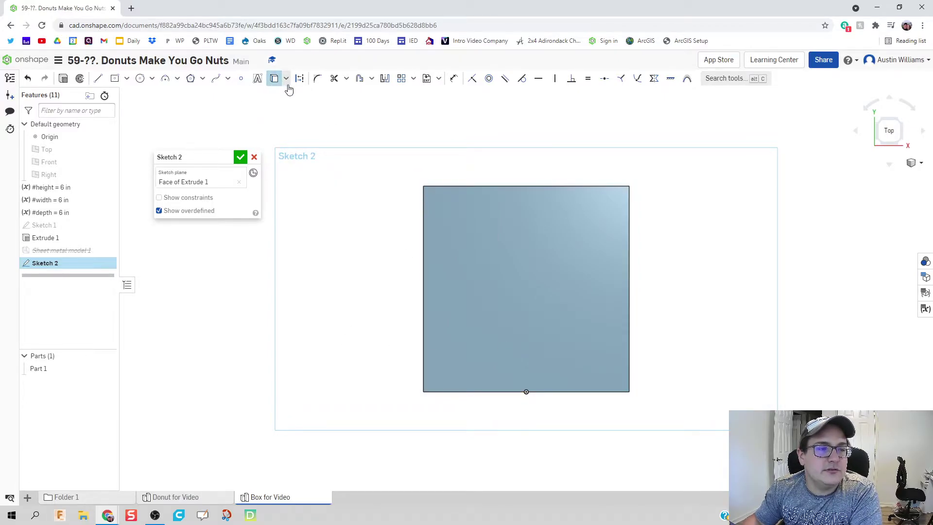
{"action": "left_click", "coordinate": [527, 293]}
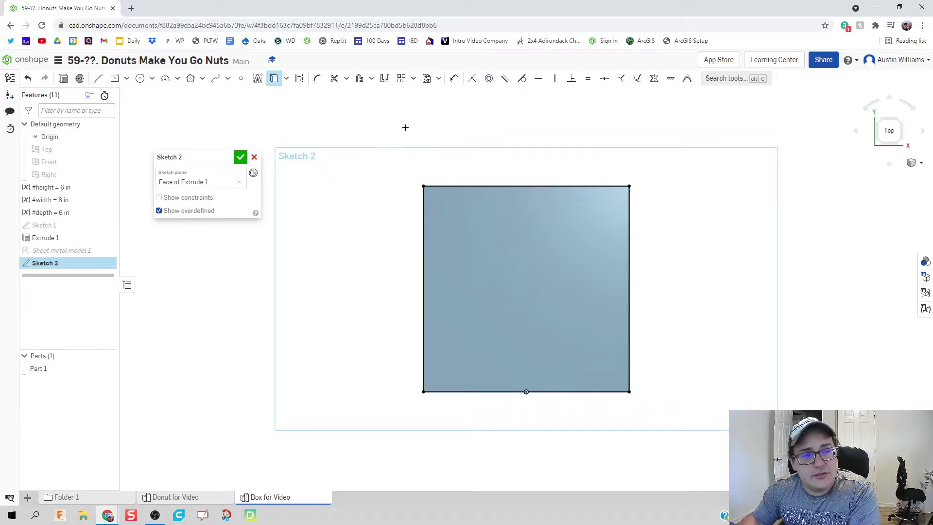
Try a 0.25 offset on the square's top edge alone, then undo it
{"action": "left_click", "coordinate": [365, 83]}
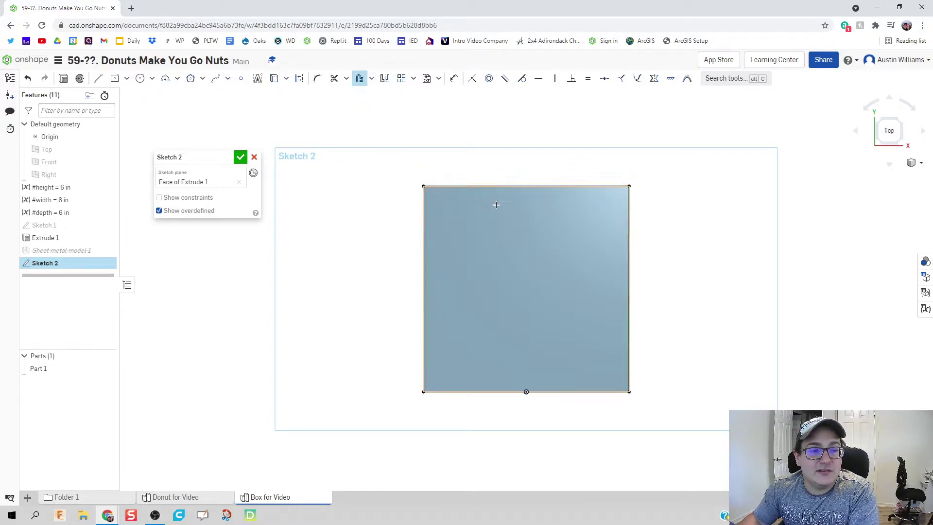
{"action": "left_click", "coordinate": [513, 187]}
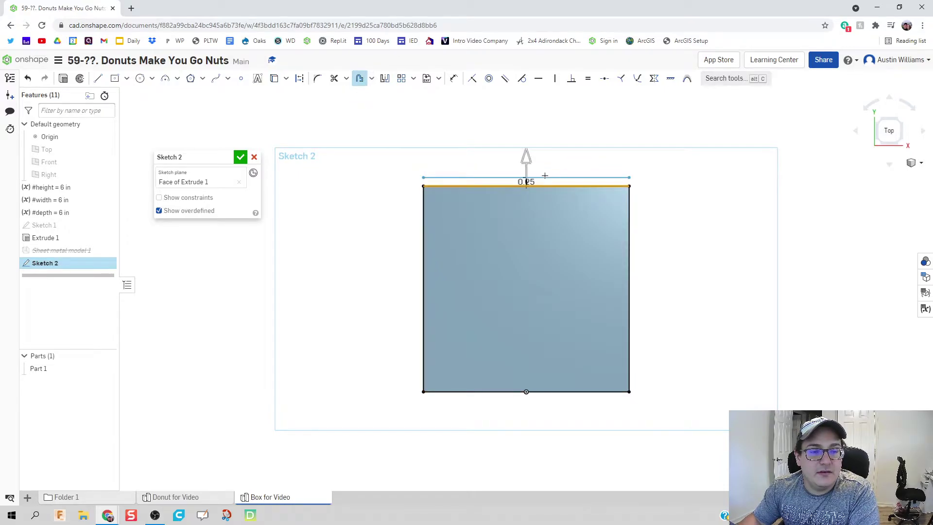
{"action": "left_click", "coordinate": [433, 250]}
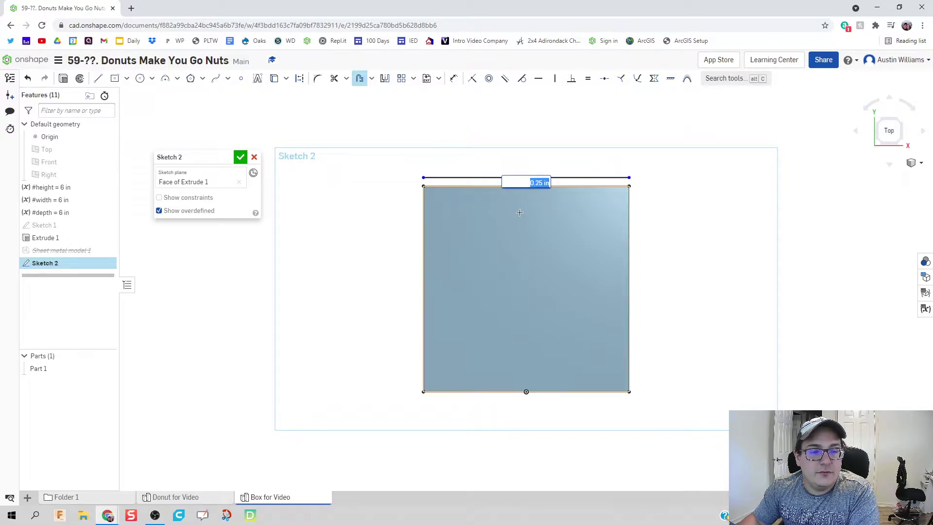
{"action": "key", "text": "Escape"}
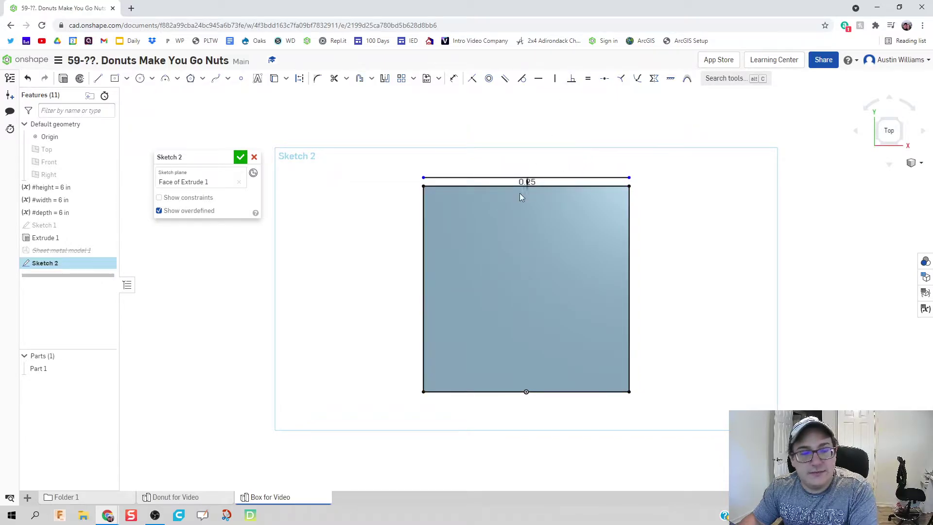
{"action": "key", "text": "ctrl+z"}
Offset the whole projected square region 1/16 in to the outside
{"action": "left_click", "coordinate": [359, 79]}
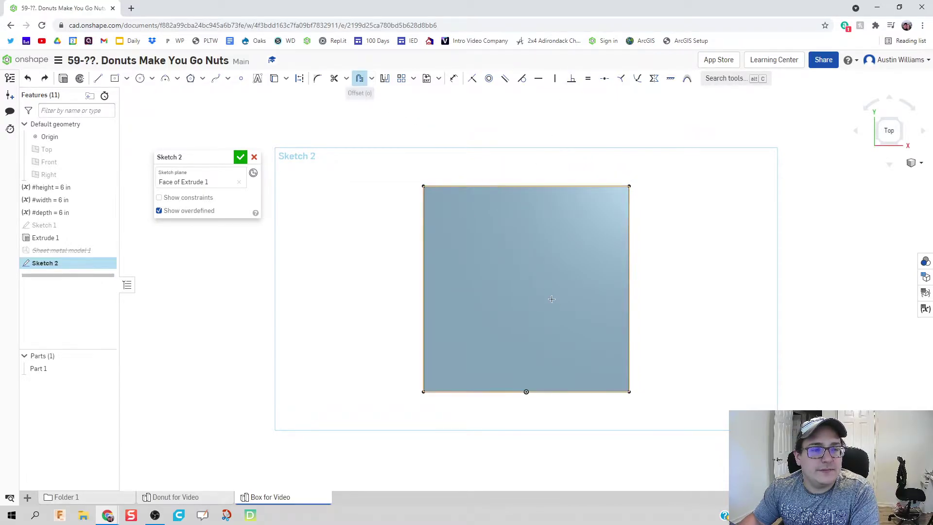
{"action": "left_click", "coordinate": [554, 302]}
{"action": "right_click_drag", "start_coordinate": [727, 351], "coordinate": [725, 344]}
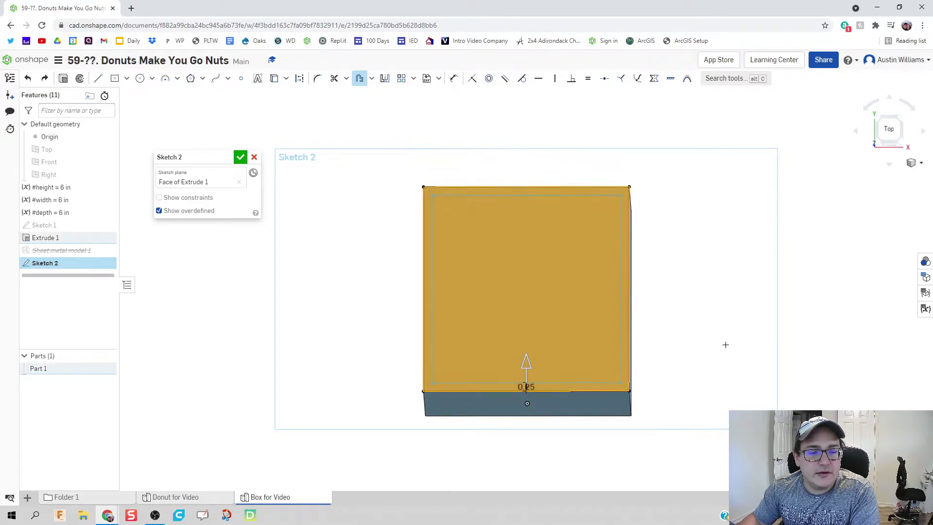
{"action": "left_click_drag", "start_coordinate": [523, 364], "coordinate": [527, 396]}
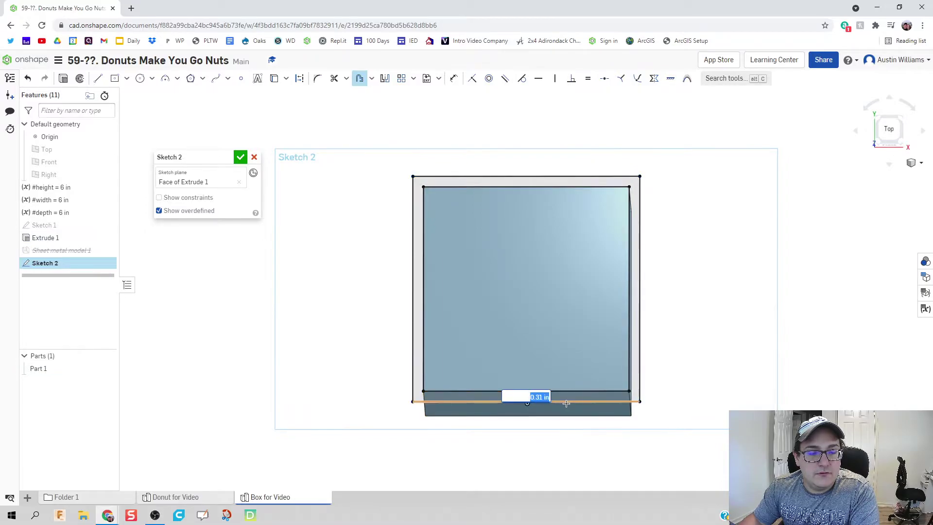
{"action": "type", "text": "1/16"}
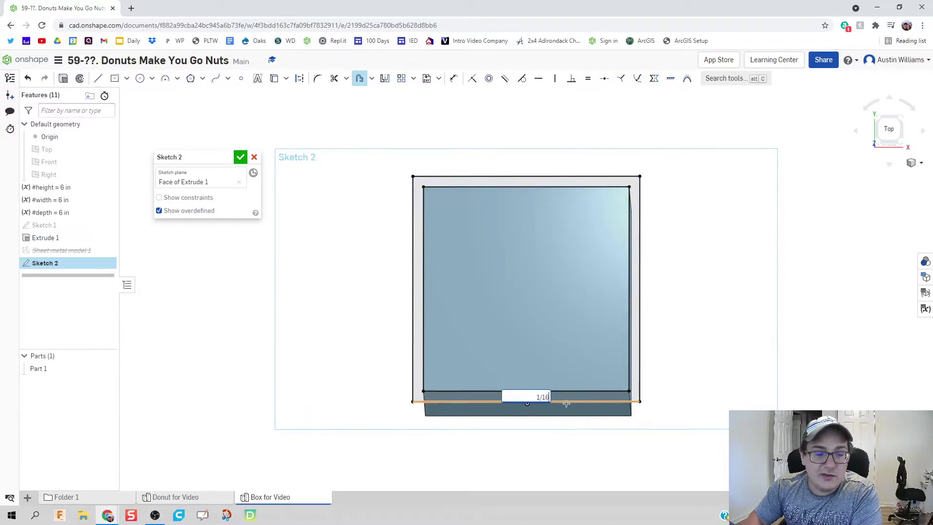
{"action": "key", "text": "Return"}
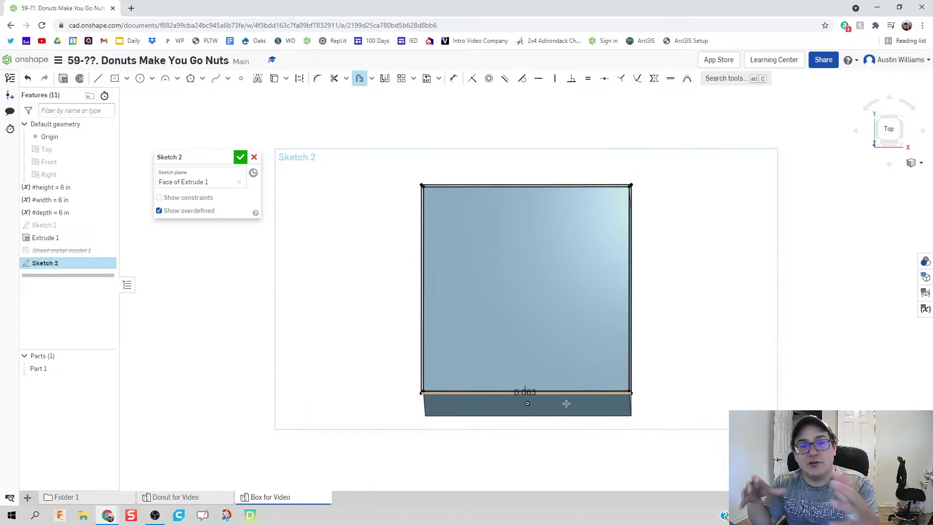
{"action": "scroll", "coordinate": [601, 380], "scroll_direction": "up", "scroll_amount": 5}
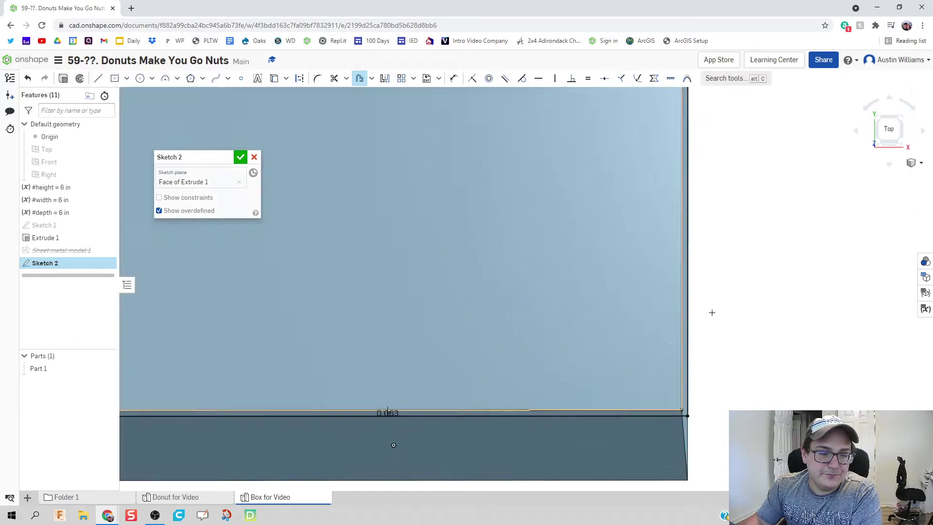
{"action": "scroll", "coordinate": [771, 275], "scroll_direction": "down", "scroll_amount": 2}
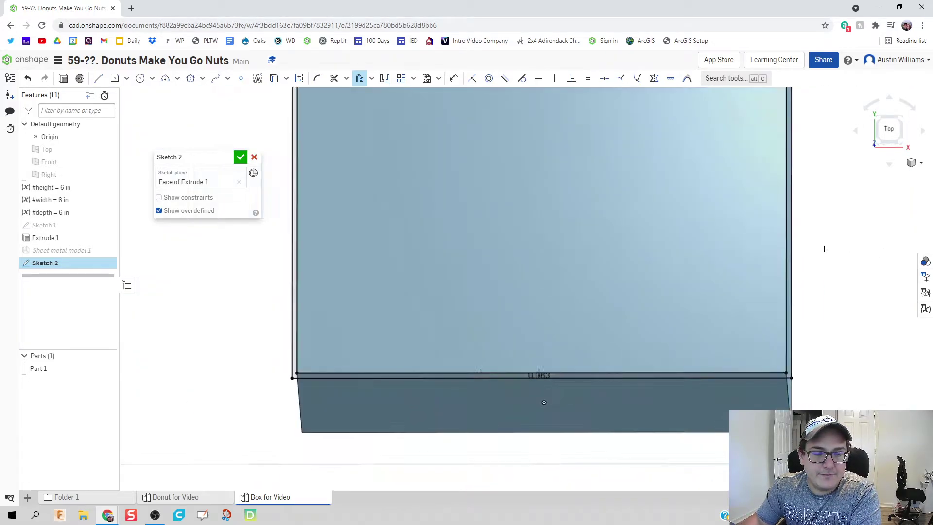
{"action": "middle_click_drag", "start_coordinate": [832, 254], "coordinate": [825, 273]}
{"action": "scroll", "coordinate": [821, 270], "scroll_direction": "down", "scroll_amount": 2}
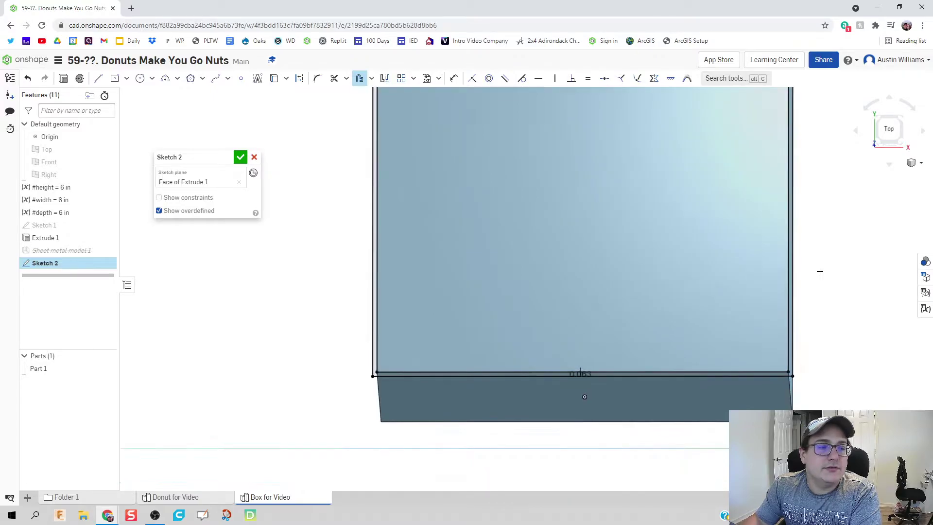
{"action": "scroll", "coordinate": [769, 324], "scroll_direction": "down", "scroll_amount": 2}
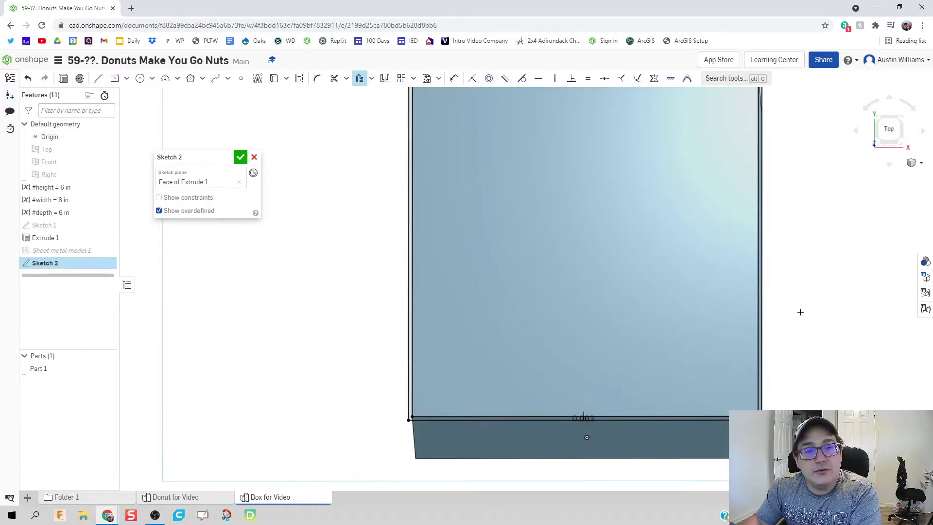
{"action": "middle_click_drag", "start_coordinate": [801, 312], "coordinate": [745, 340]}
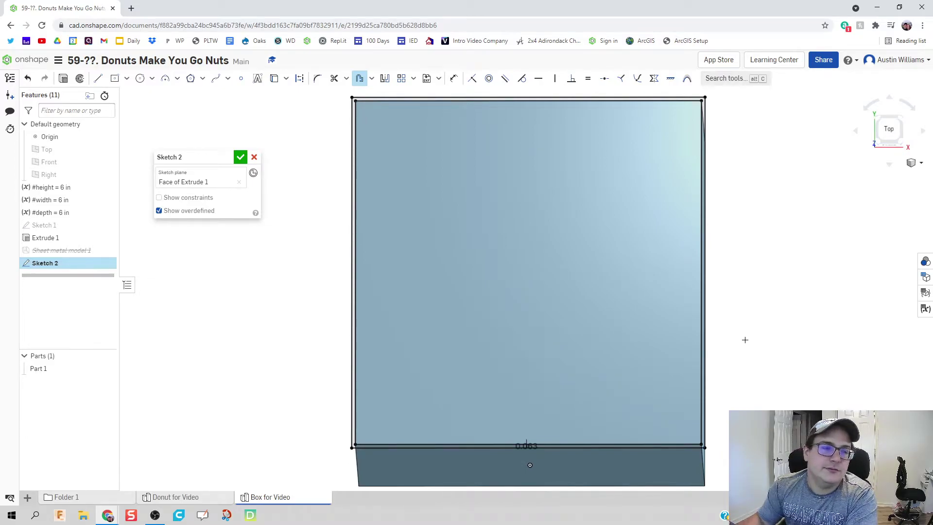
Close Sketch 2 and hide Part 1 to view only the sketch in isometric
{"action": "left_click", "coordinate": [240, 157]}
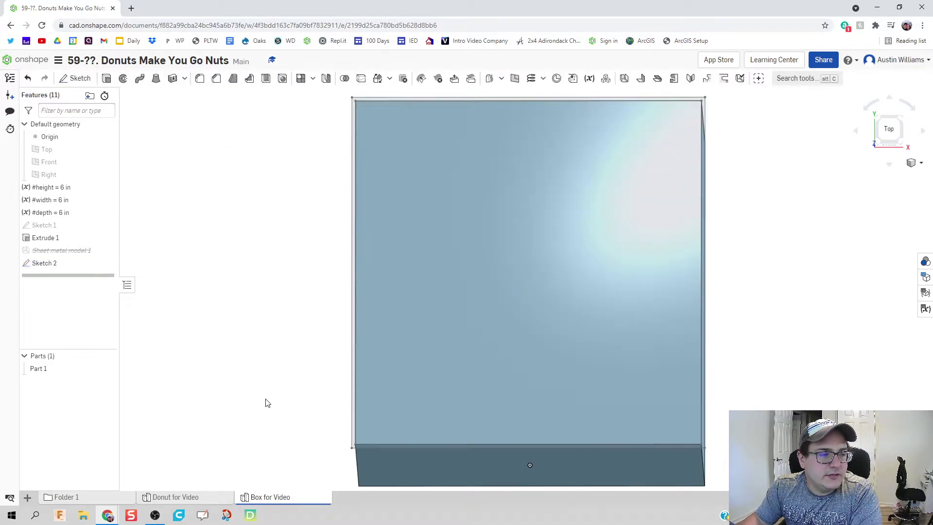
{"action": "right_click_drag", "start_coordinate": [266, 403], "coordinate": [267, 364]}
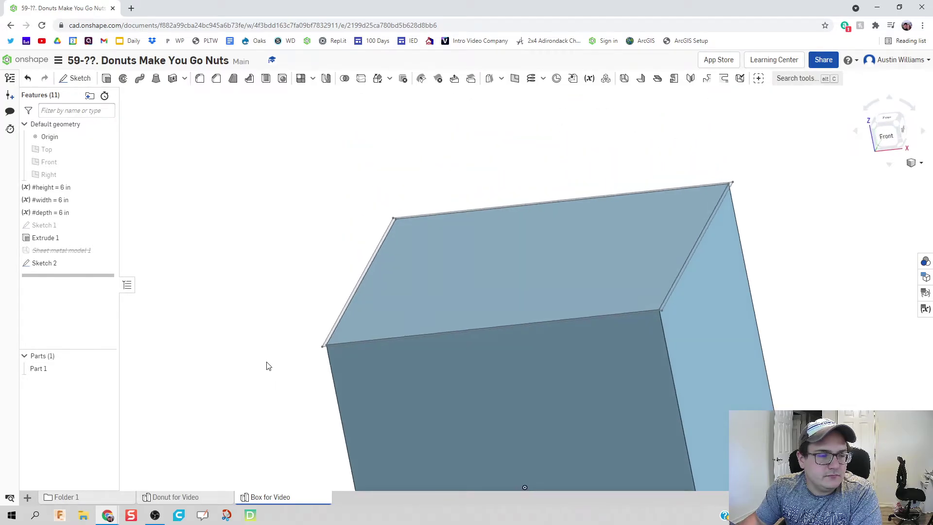
{"action": "left_click", "coordinate": [107, 369]}
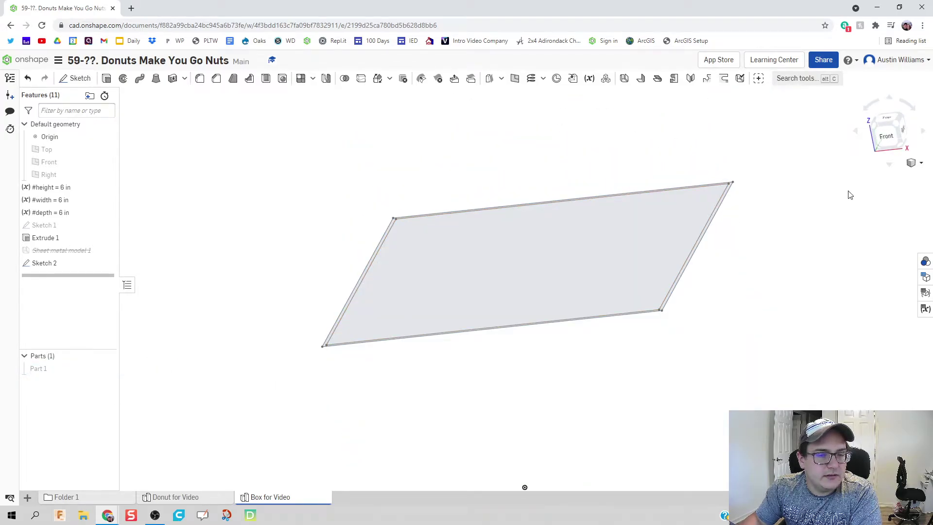
{"action": "right_click_drag", "start_coordinate": [632, 301], "coordinate": [433, 304]}
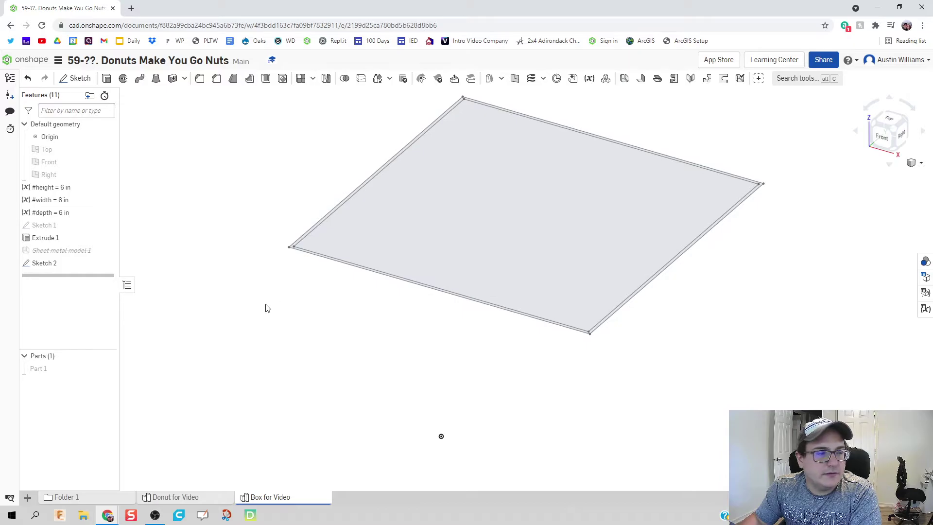
Extrude the thin sketch wall regions downward by #height to create Part 2
{"action": "key", "text": "shift+e"}
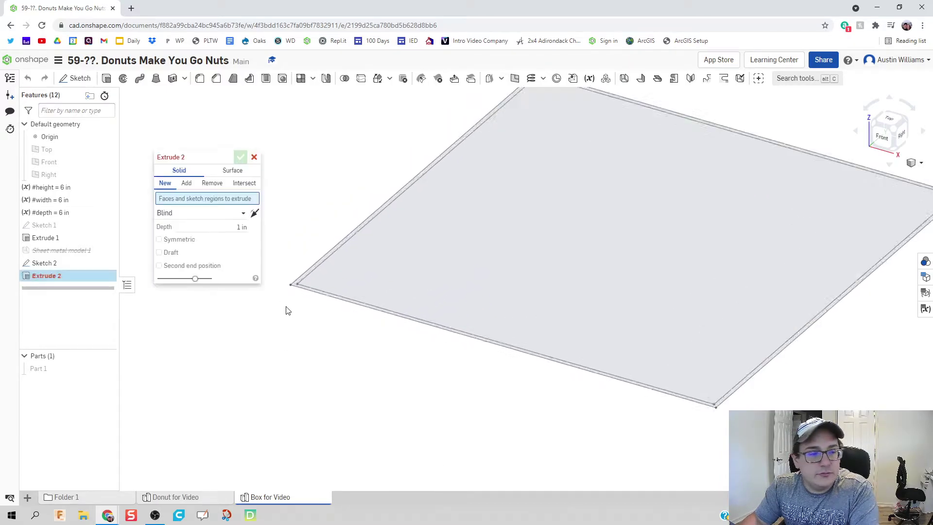
{"action": "left_click", "coordinate": [315, 270]}
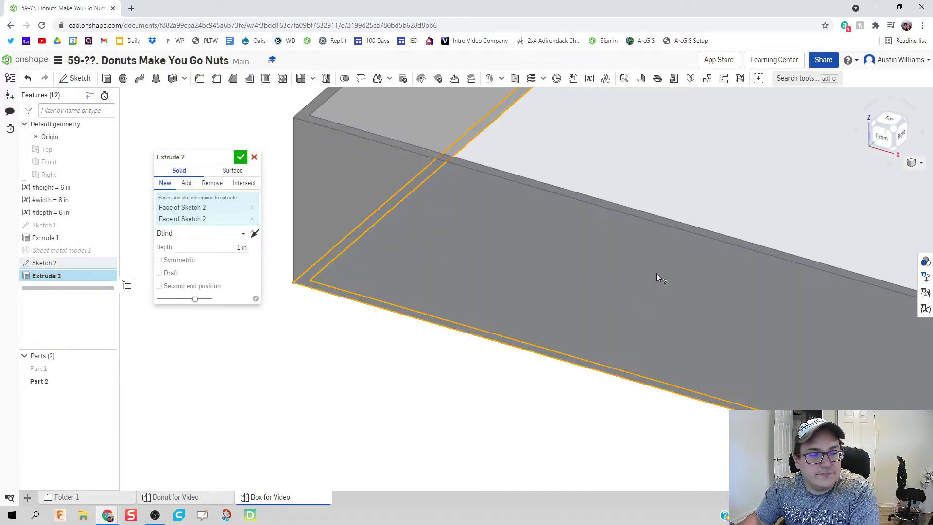
{"action": "scroll", "coordinate": [656, 277], "scroll_direction": "down", "scroll_amount": 5}
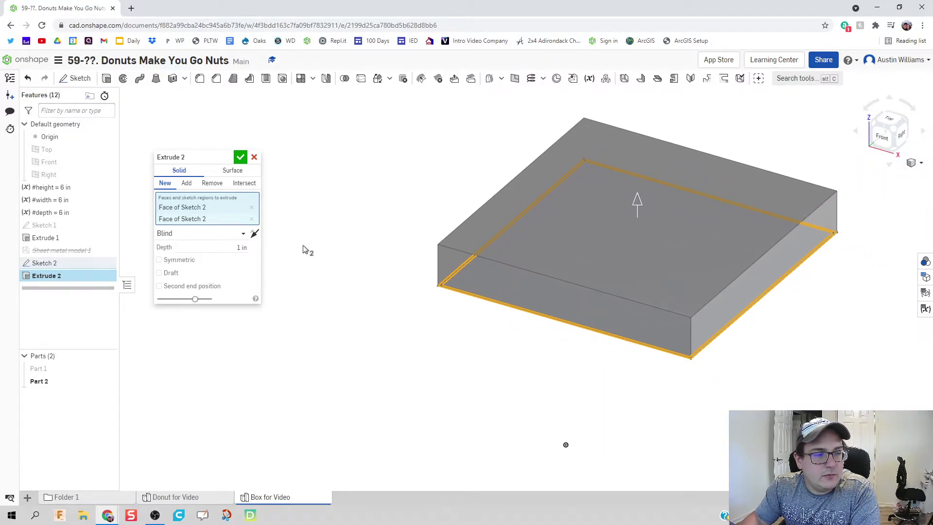
{"action": "left_click", "coordinate": [254, 233]}
{"action": "left_click", "coordinate": [232, 248]}
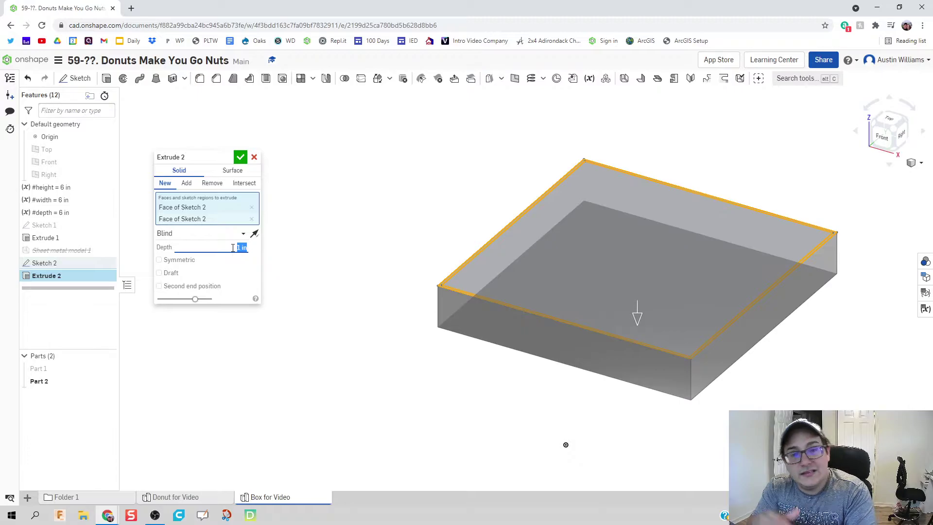
{"action": "type", "text": "heigh"}
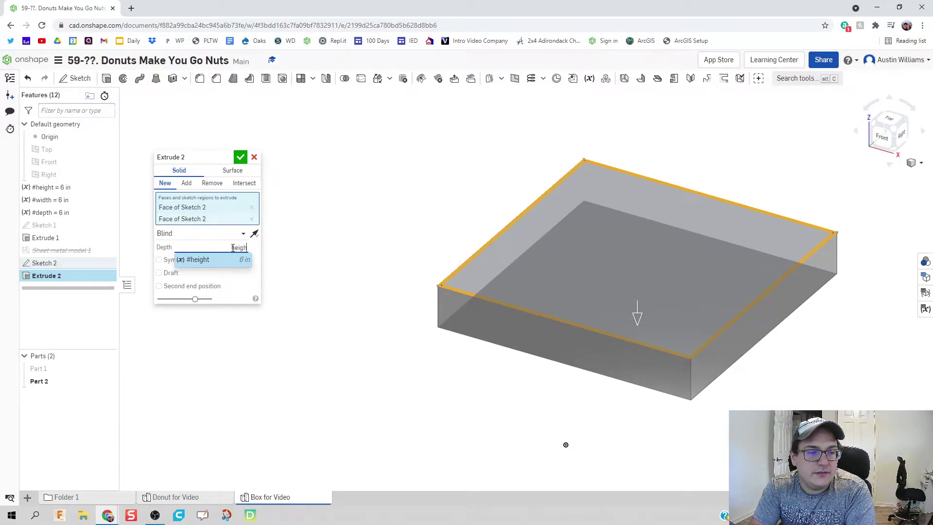
{"action": "key", "text": "Return"}
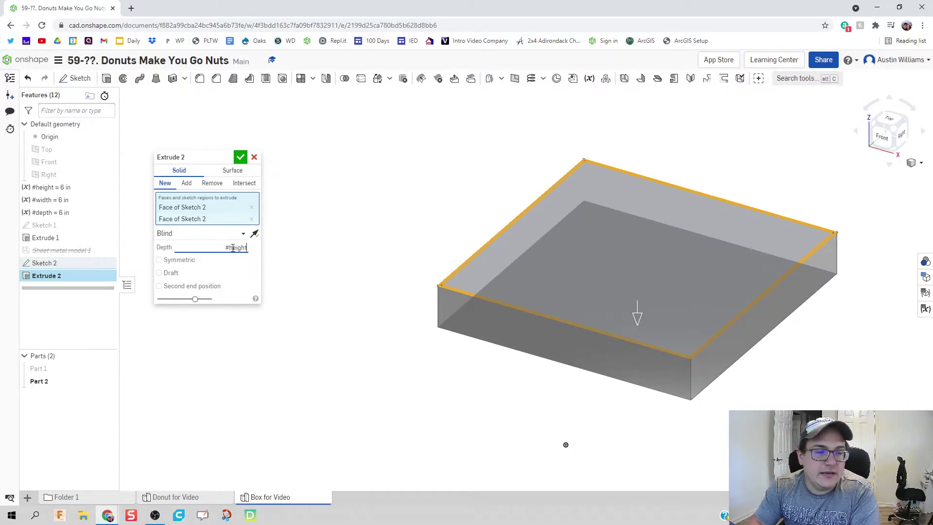
{"action": "key", "text": "Return"}
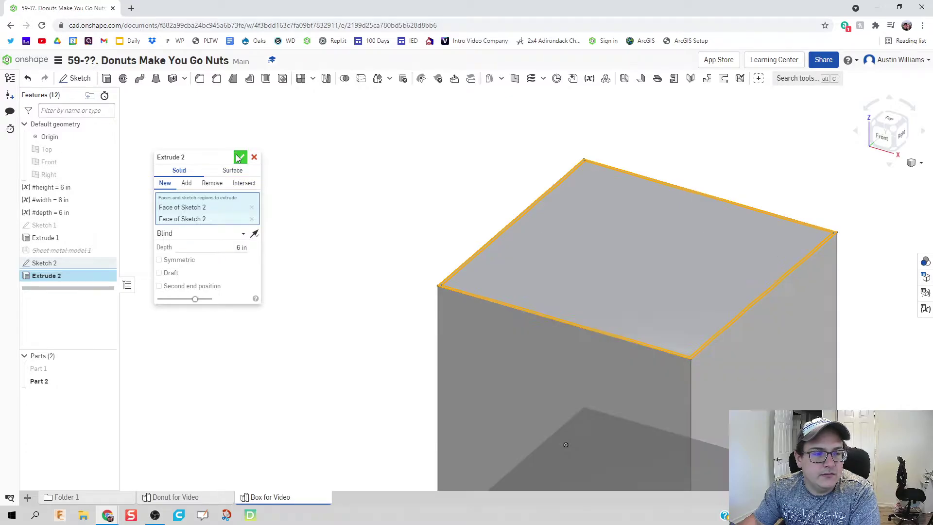
{"action": "scroll", "coordinate": [500, 181], "scroll_direction": "down", "scroll_amount": 2}
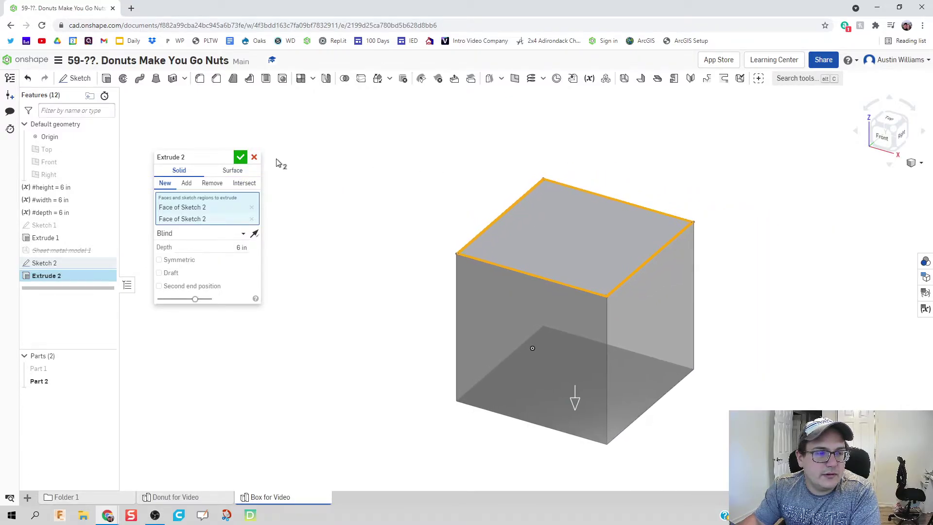
{"action": "left_click", "coordinate": [240, 158]}
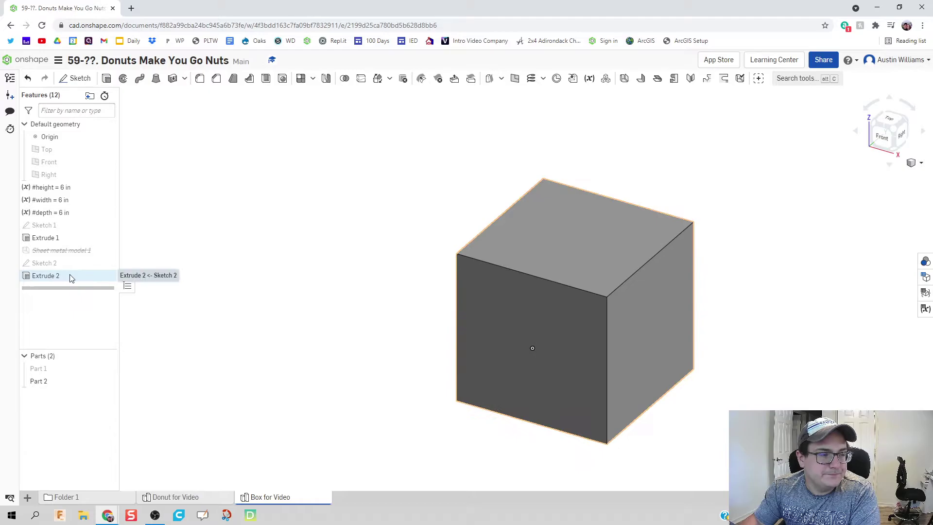
Show Part 1 again and translate Part 2 11.8 in along X
{"action": "left_click", "coordinate": [107, 368]}
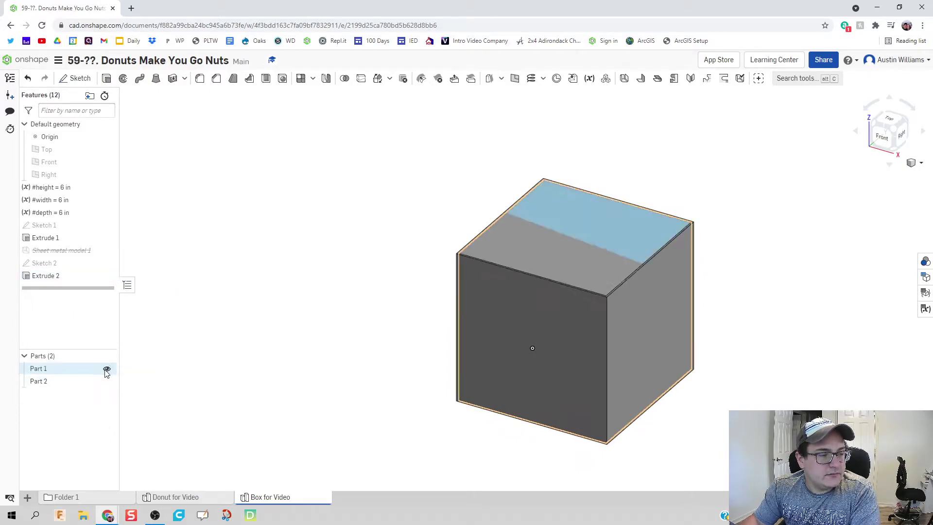
{"action": "middle_click_drag", "start_coordinate": [350, 385], "coordinate": [261, 350]}
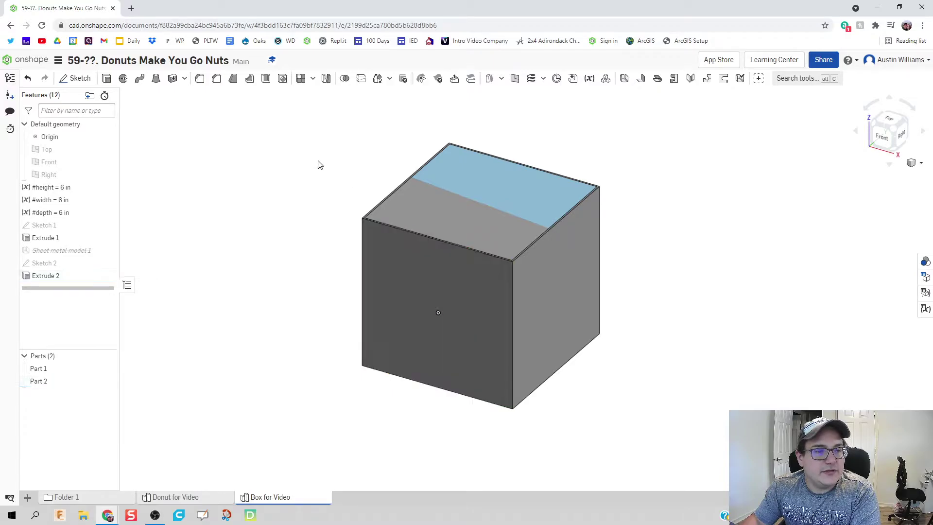
{"action": "left_click", "coordinate": [377, 80]}
{"action": "left_click", "coordinate": [425, 300]}
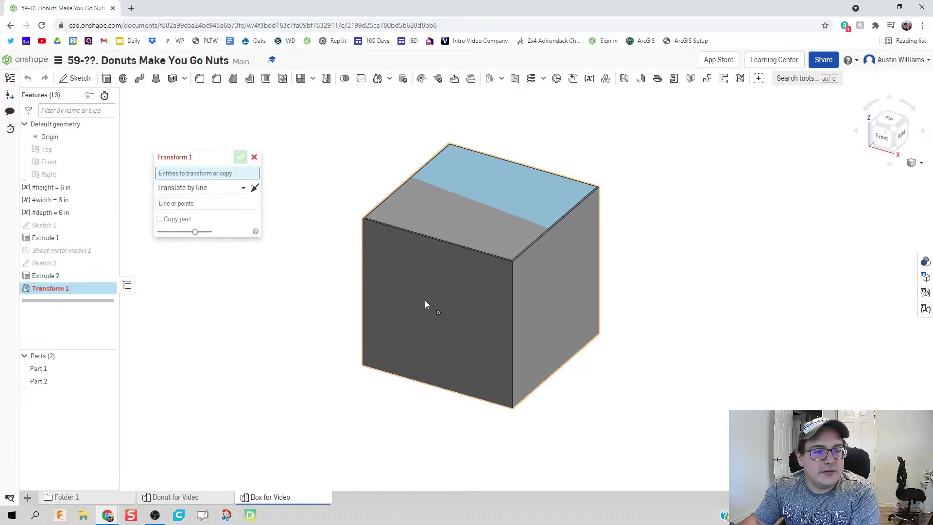
{"action": "left_click", "coordinate": [176, 197]}
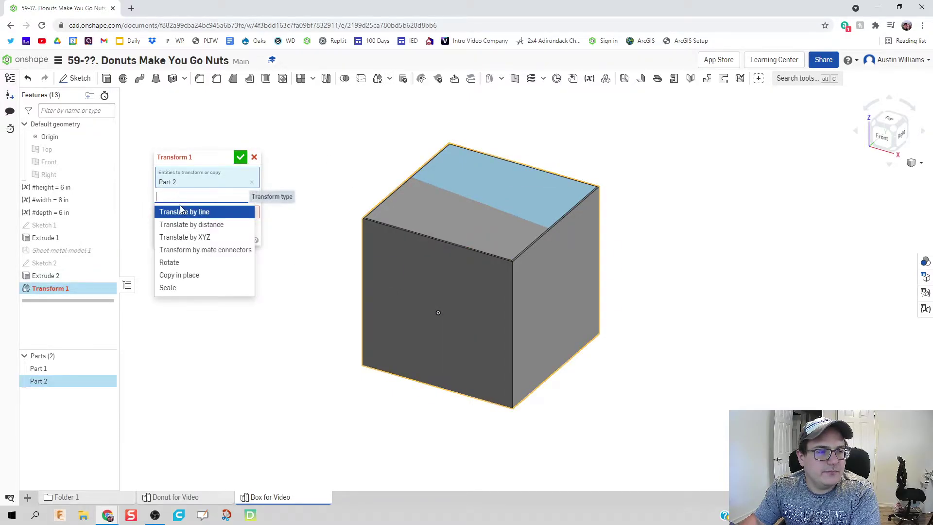
{"action": "left_click", "coordinate": [202, 236]}
{"action": "left_click_drag", "start_coordinate": [508, 284], "coordinate": [797, 382]}
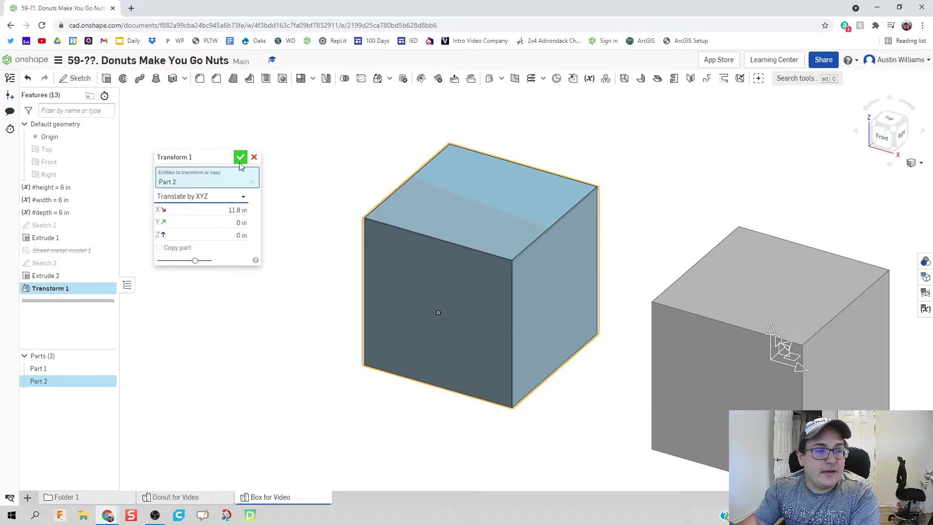
{"action": "left_click", "coordinate": [241, 157]}
{"action": "scroll", "coordinate": [247, 184], "scroll_direction": "down", "scroll_amount": 4}
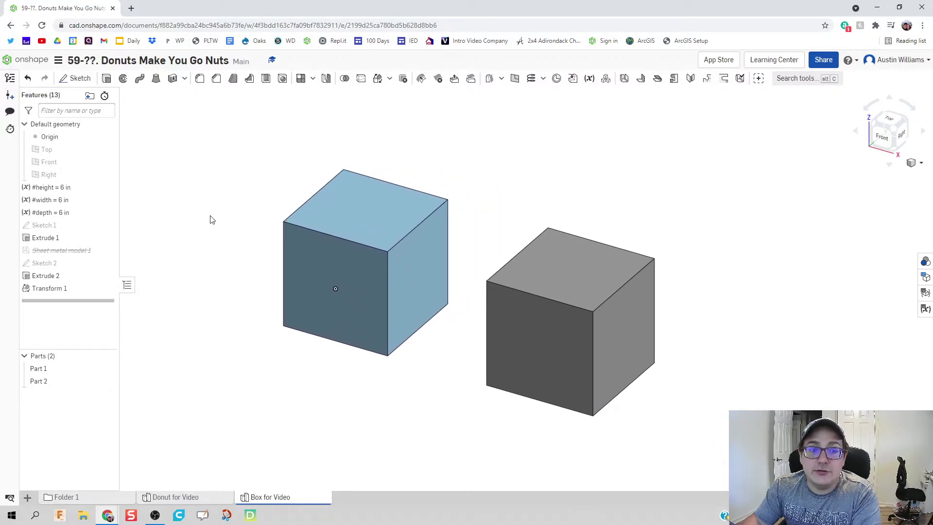
Change the #height variable value to 8 in
{"action": "double_click", "coordinate": [63, 187]}
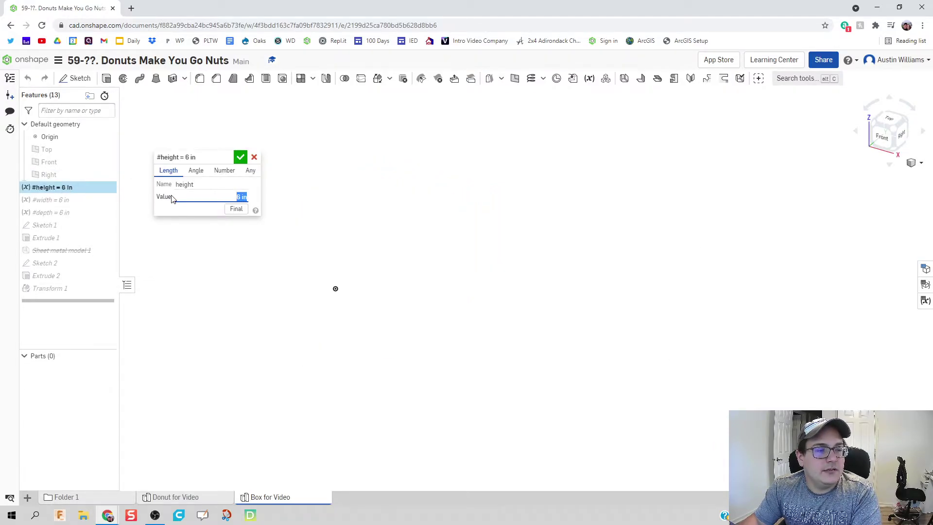
{"action": "type", "text": "8"}
{"action": "key", "text": "Return"}
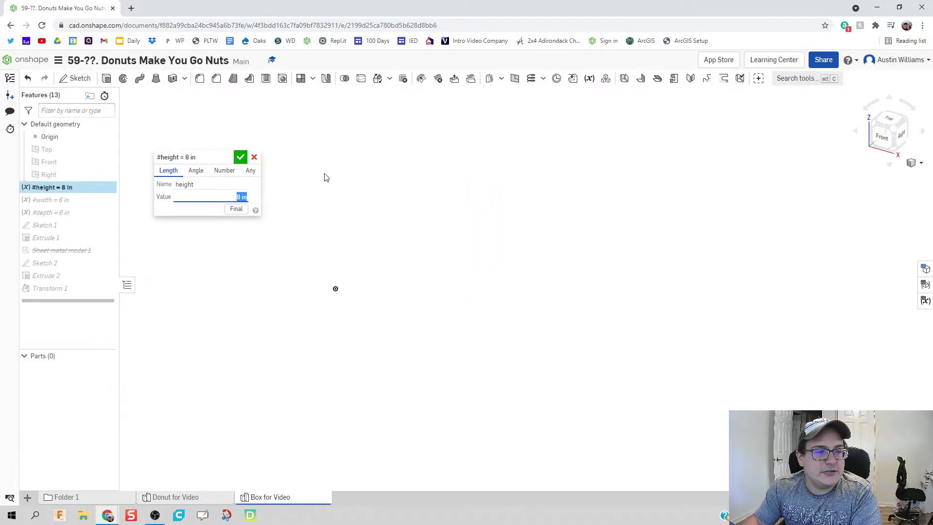
{"action": "left_click", "coordinate": [240, 156]}
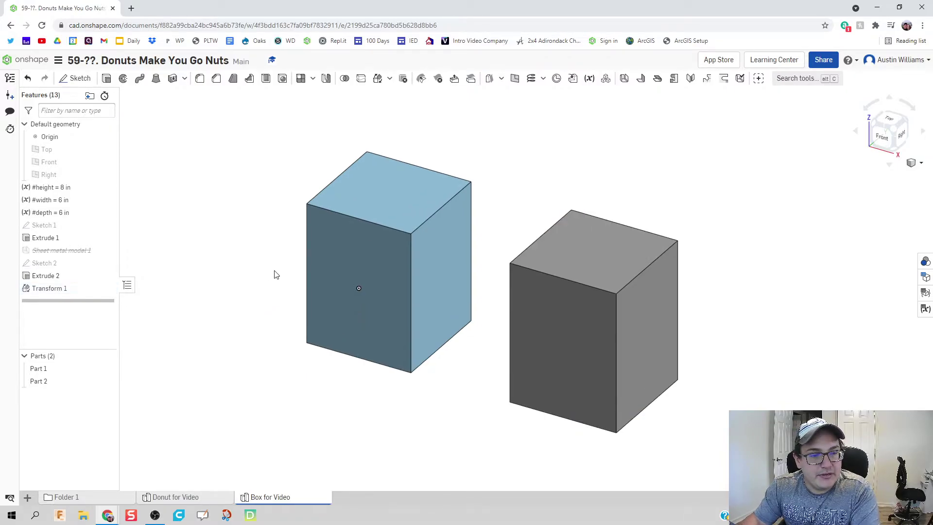
Select the top-front edges of both boxes to check their new height
{"action": "left_click", "coordinate": [354, 218]}
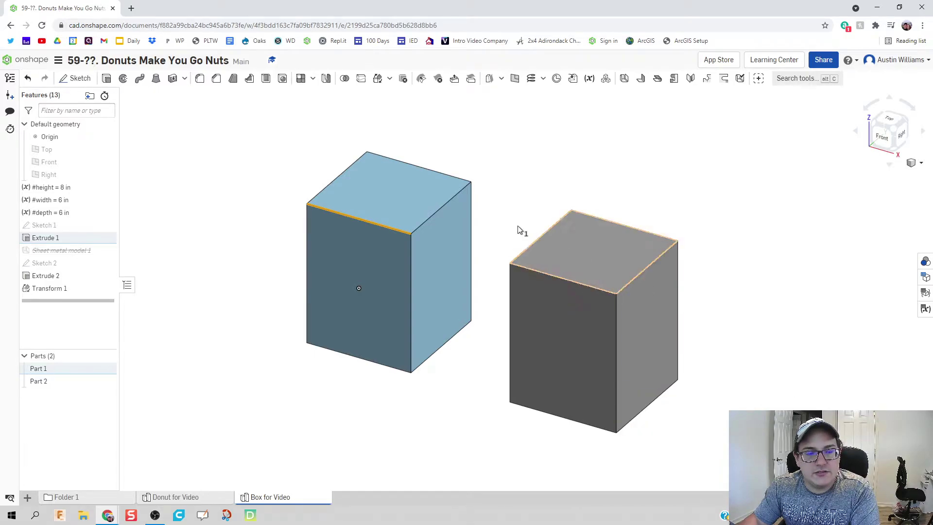
{"action": "left_click", "coordinate": [489, 246]}
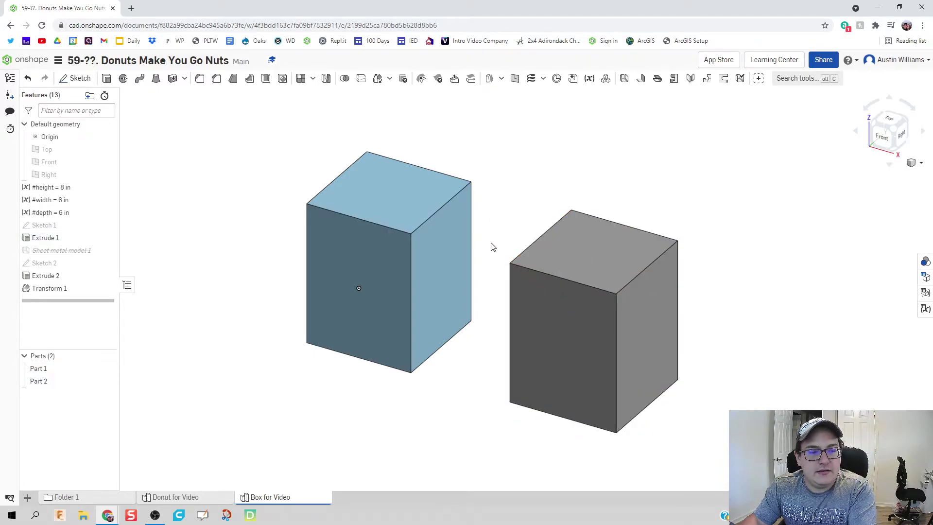
{"action": "left_click", "coordinate": [574, 283]}
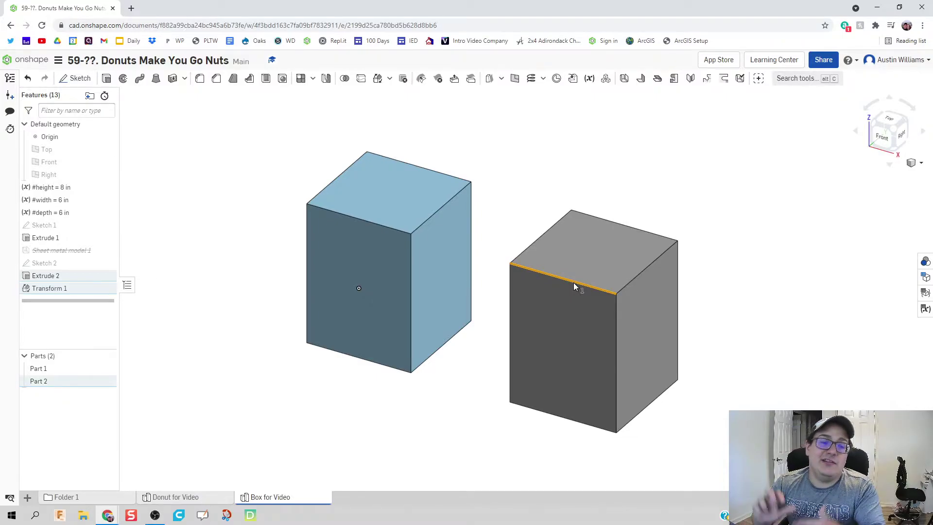
Undo back to 6 in height and unsuppress Sheet metal model 1
{"action": "key", "text": "ctrl+z"}
{"action": "key", "text": "ctrl+z"}
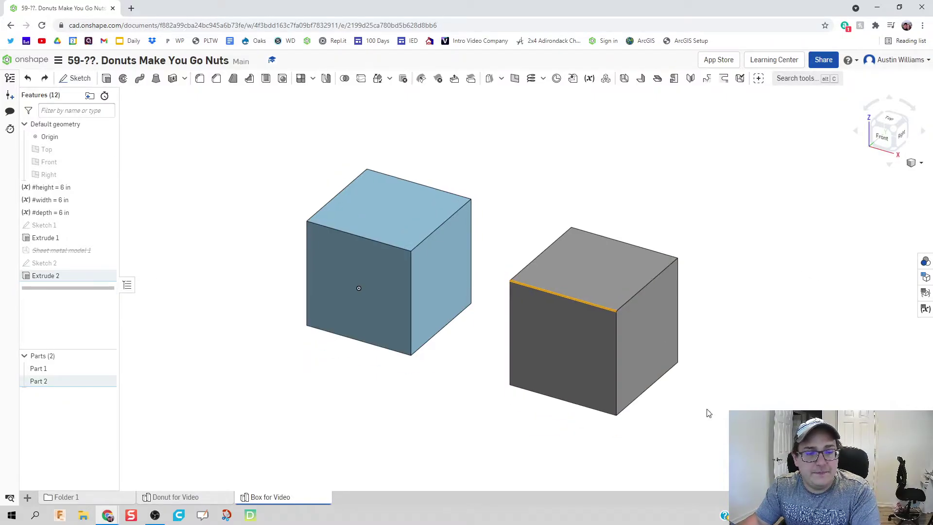
{"action": "key", "text": "f"}
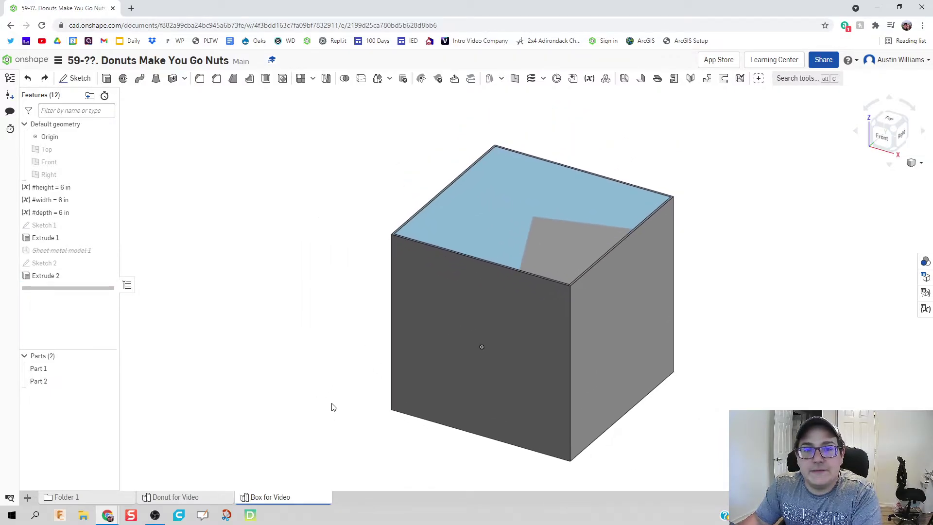
{"action": "right_click", "coordinate": [66, 249]}
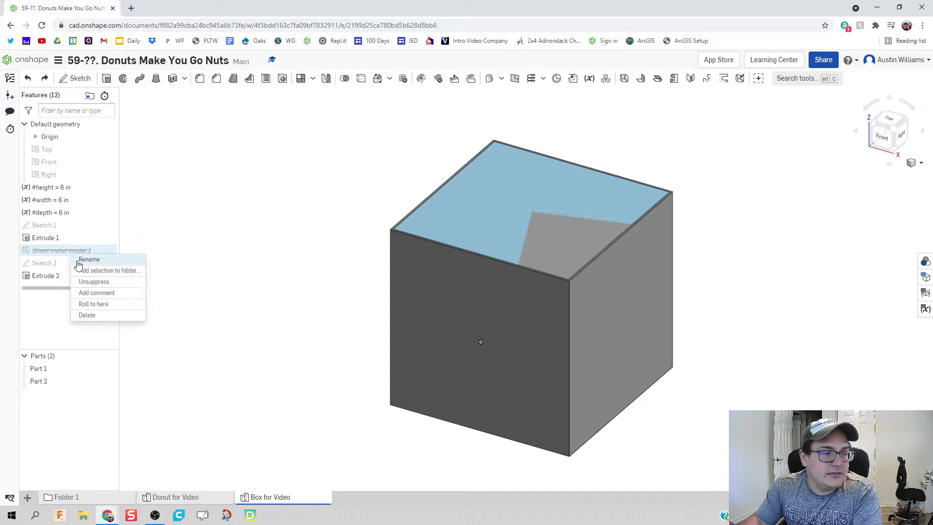
{"action": "left_click", "coordinate": [91, 281]}
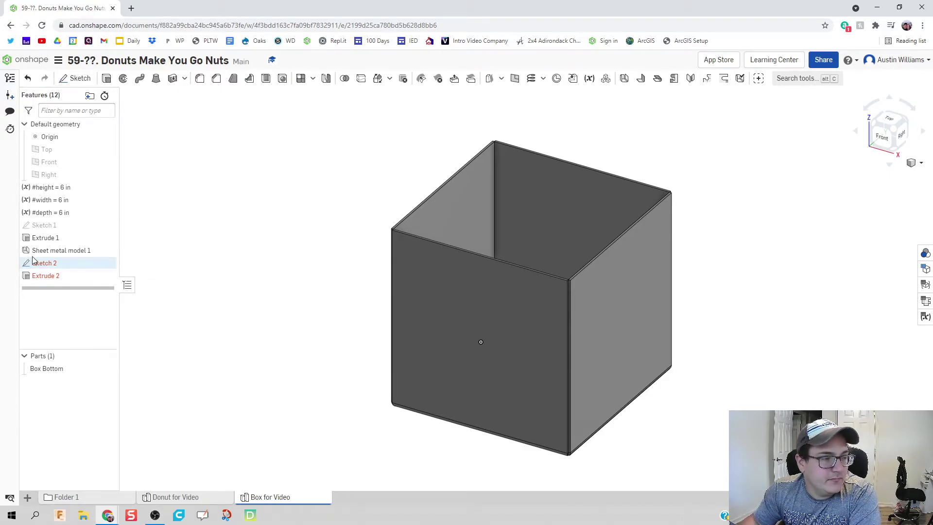
Move Sheet metal model 1 below Extrude 2, hide Box Bottom, and start a new sheet-metal model
{"action": "left_click_drag", "start_coordinate": [40, 253], "coordinate": [42, 287]}
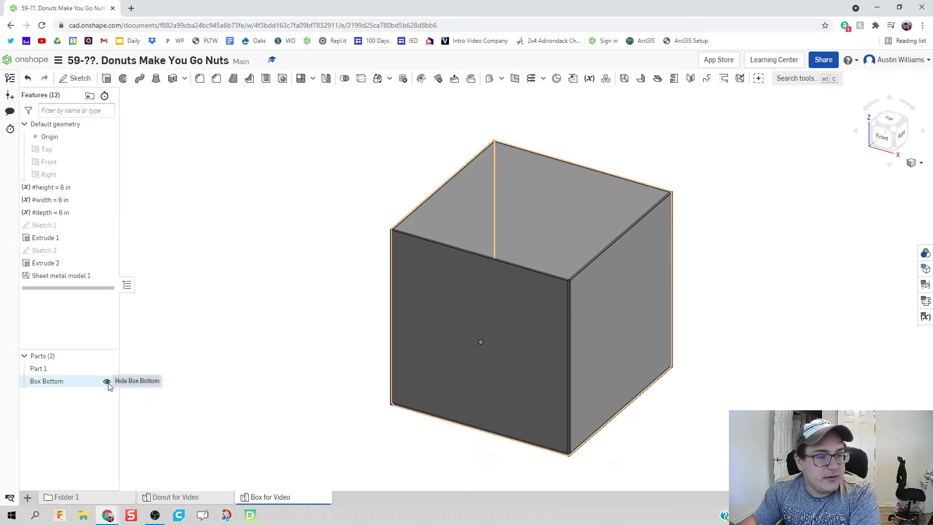
{"action": "left_click", "coordinate": [107, 381]}
{"action": "mouse_move", "coordinate": [321, 441]}
{"action": "right_mouse_down"}
{"action": "mouse_move", "coordinate": [310, 387]}
{"action": "mouse_move", "coordinate": [321, 440]}
{"action": "right_mouse_up"}
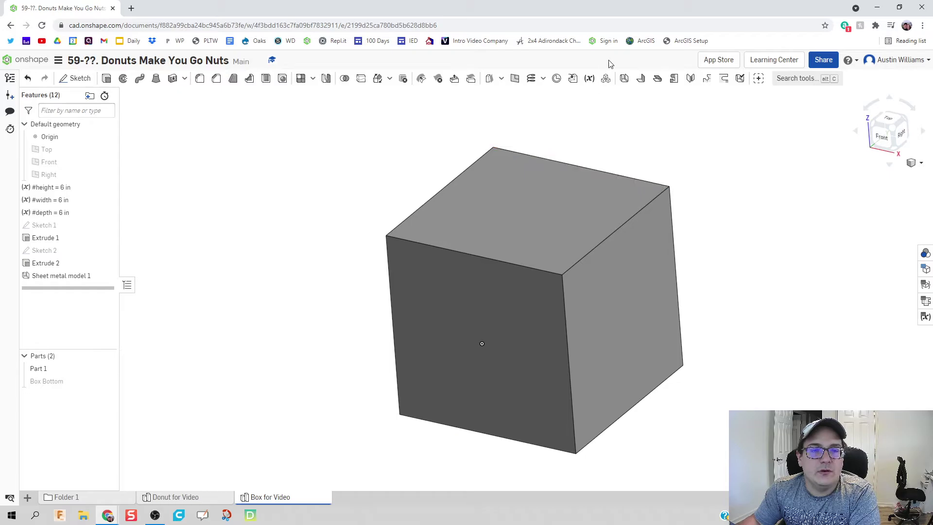
{"action": "left_click", "coordinate": [623, 79]}
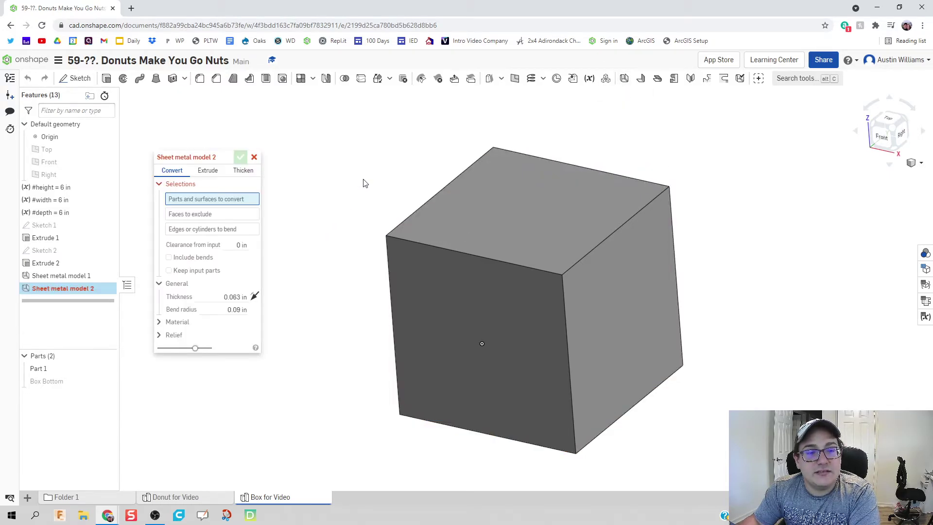
Select Part 1 for conversion and exclude its bottom face and one side face
{"action": "right_click_drag", "start_coordinate": [365, 183], "coordinate": [335, 204]}
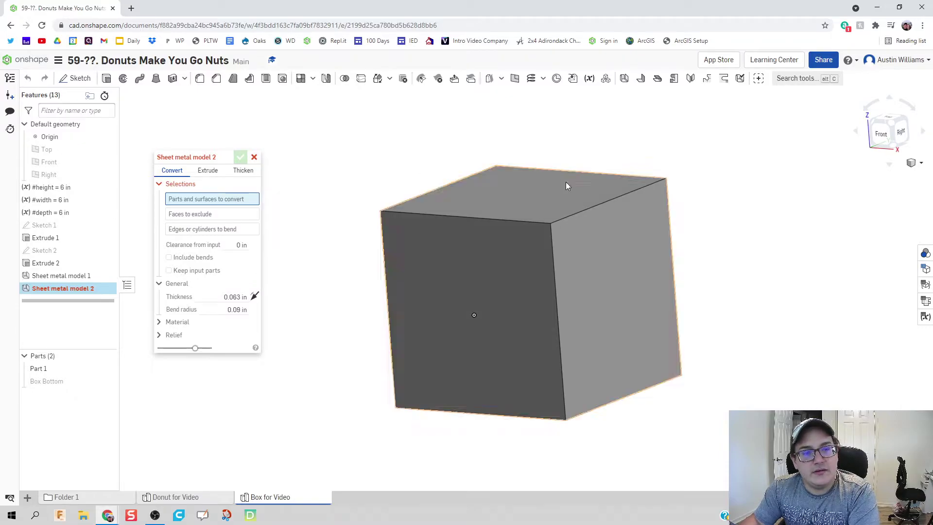
{"action": "left_click", "coordinate": [446, 339]}
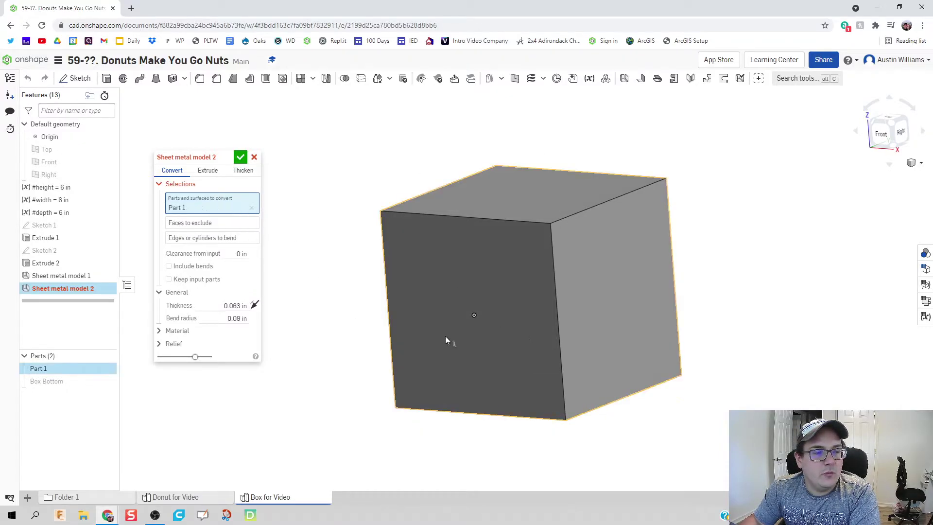
{"action": "left_click", "coordinate": [252, 223]}
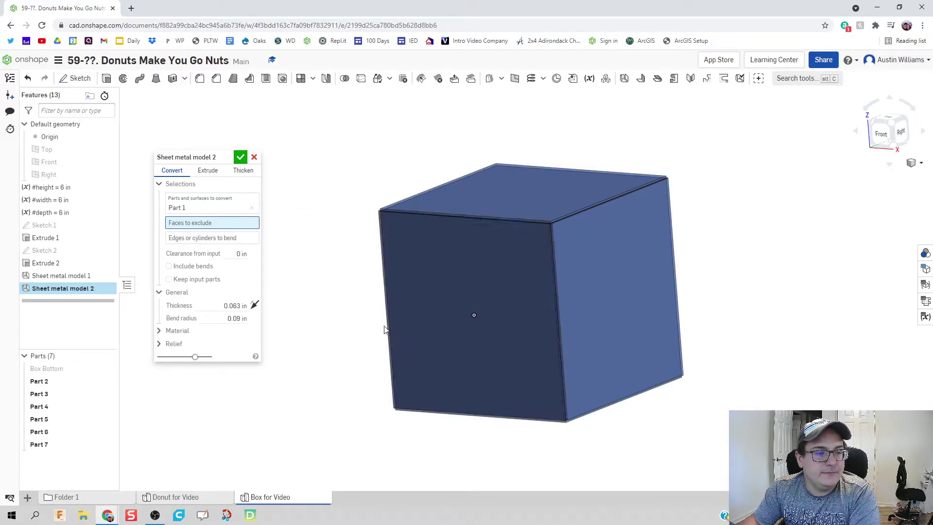
{"action": "right_click_drag", "start_coordinate": [369, 331], "coordinate": [475, 386]}
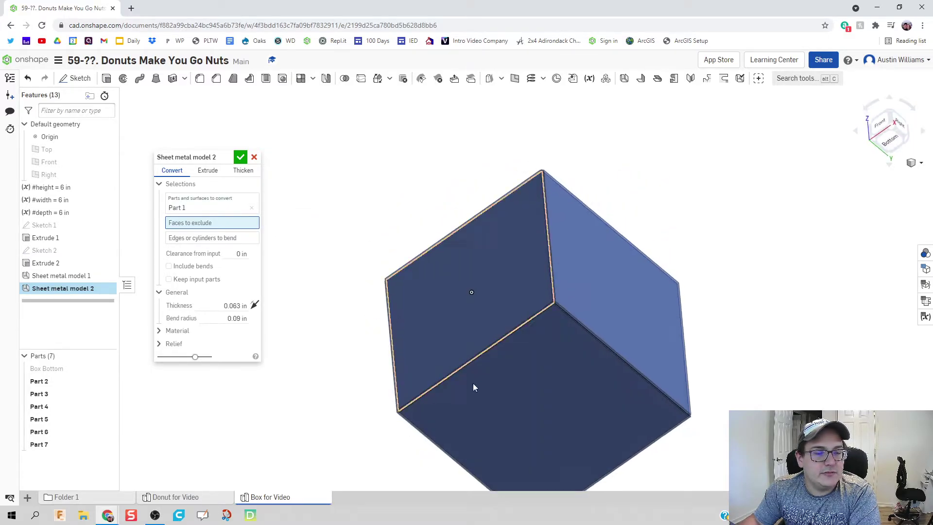
{"action": "left_click", "coordinate": [514, 406]}
{"action": "right_click_drag", "start_coordinate": [742, 393], "coordinate": [662, 398]}
{"action": "left_click", "coordinate": [661, 398]}
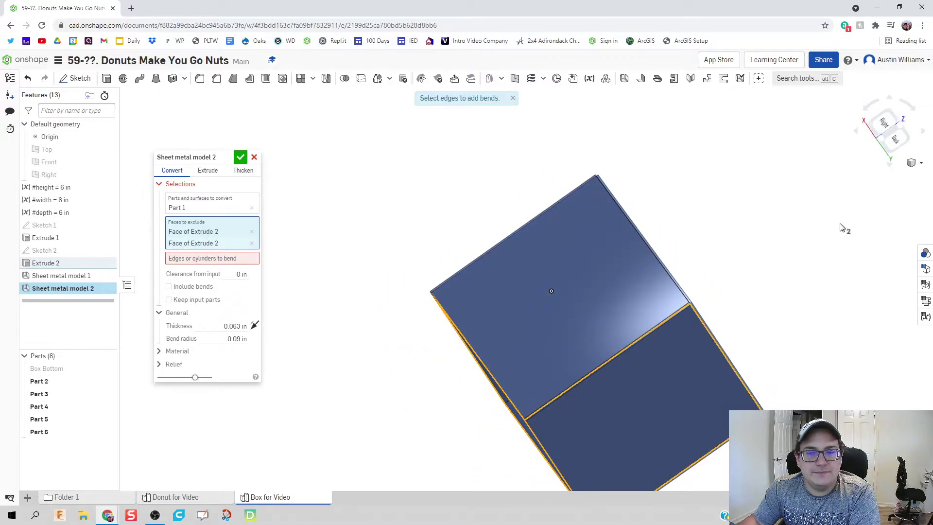
{"action": "left_click", "coordinate": [892, 113]}
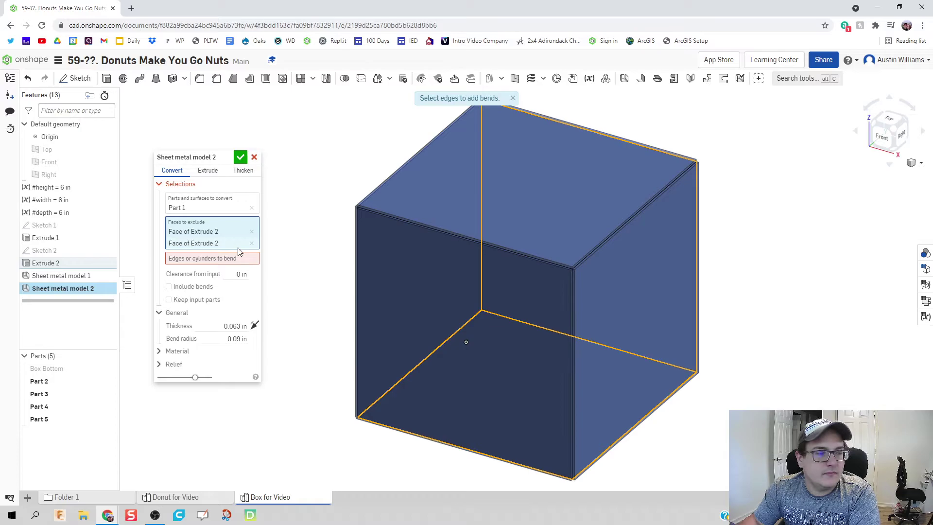
Set the four top edges (left, back, right, front) as bends and create Sheet metal model 2
{"action": "left_click", "coordinate": [240, 258]}
{"action": "key", "text": "Down"}
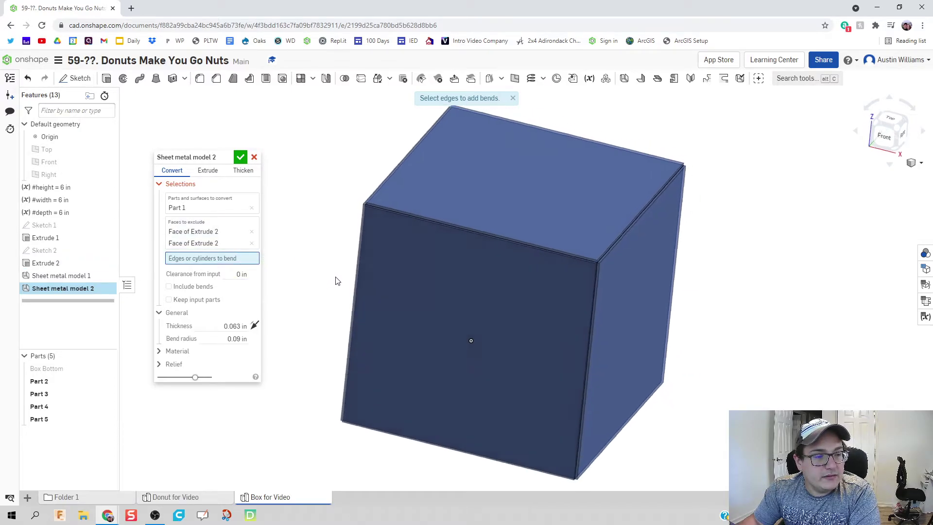
{"action": "left_click", "coordinate": [406, 151]}
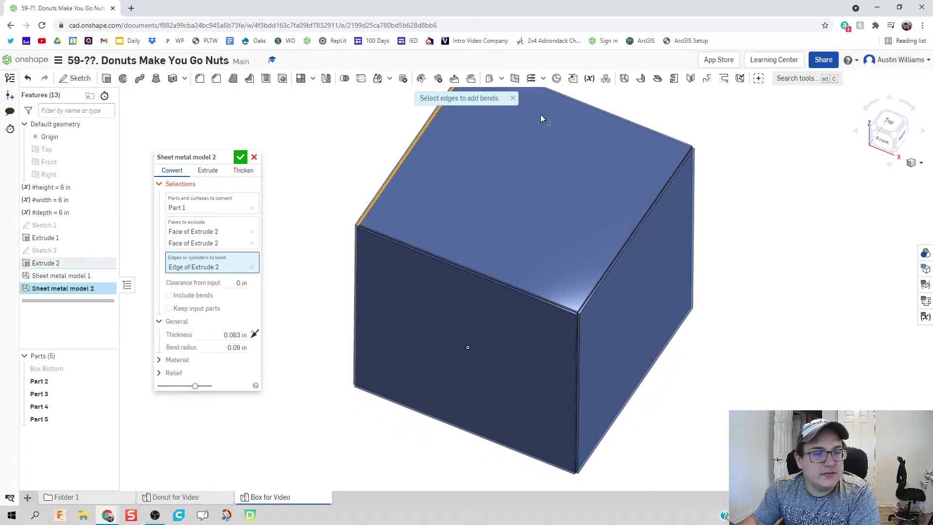
{"action": "left_click", "coordinate": [574, 102]}
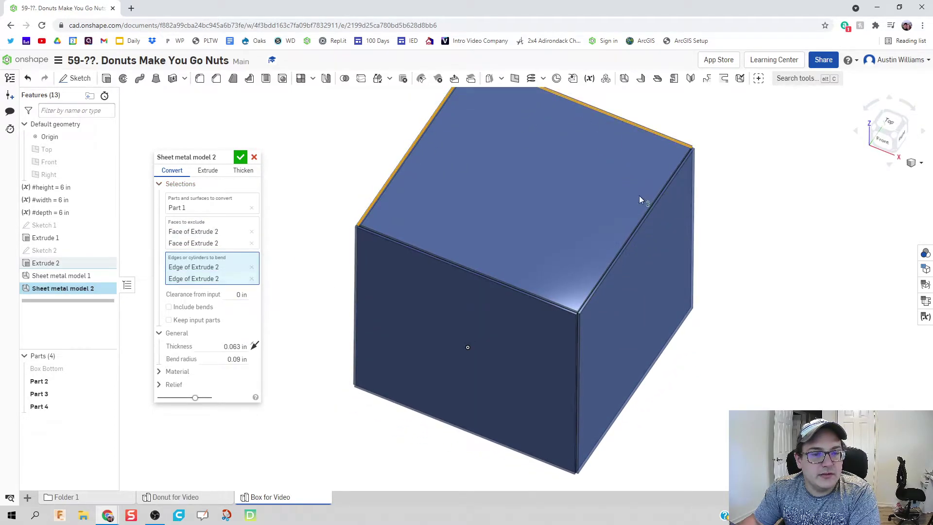
{"action": "left_click", "coordinate": [639, 230]}
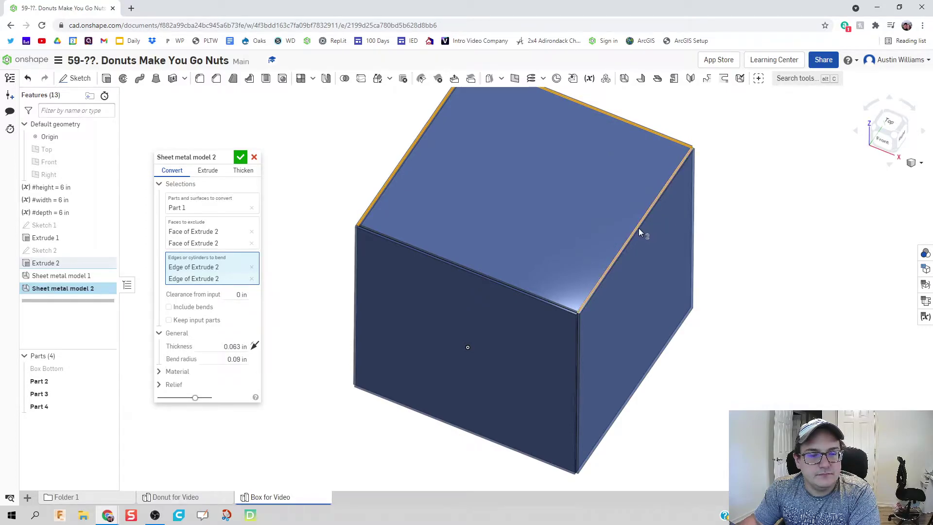
{"action": "left_click", "coordinate": [521, 288]}
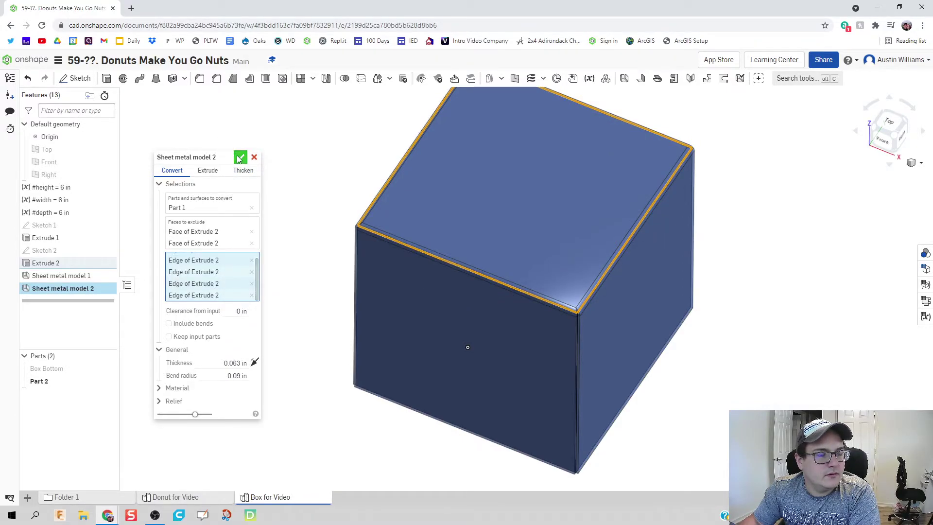
{"action": "left_click", "coordinate": [182, 405]}
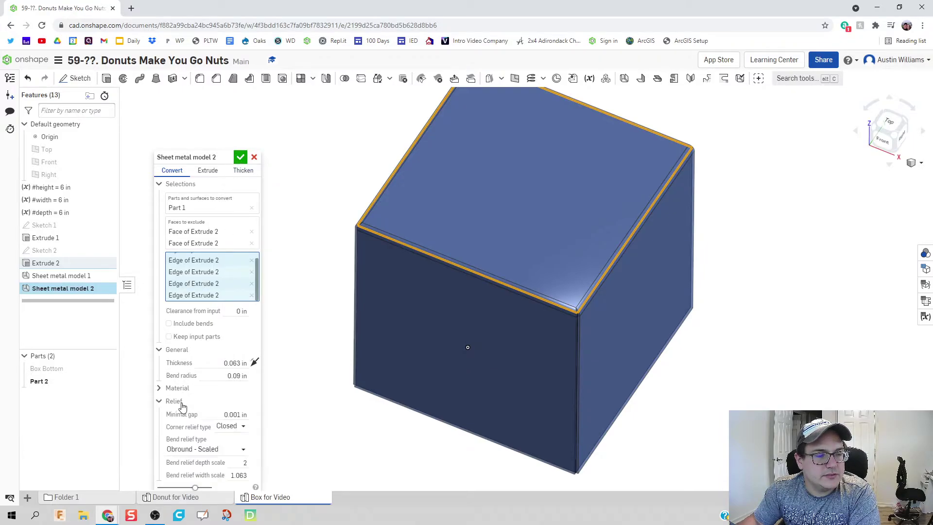
{"action": "left_click", "coordinate": [240, 158]}
{"action": "right_click_drag", "start_coordinate": [348, 208], "coordinate": [327, 186]}
Rename Part 2 to 'Box Top' and return to the isometric view
{"action": "scroll", "coordinate": [231, 173], "scroll_direction": "down", "scroll_amount": 5}
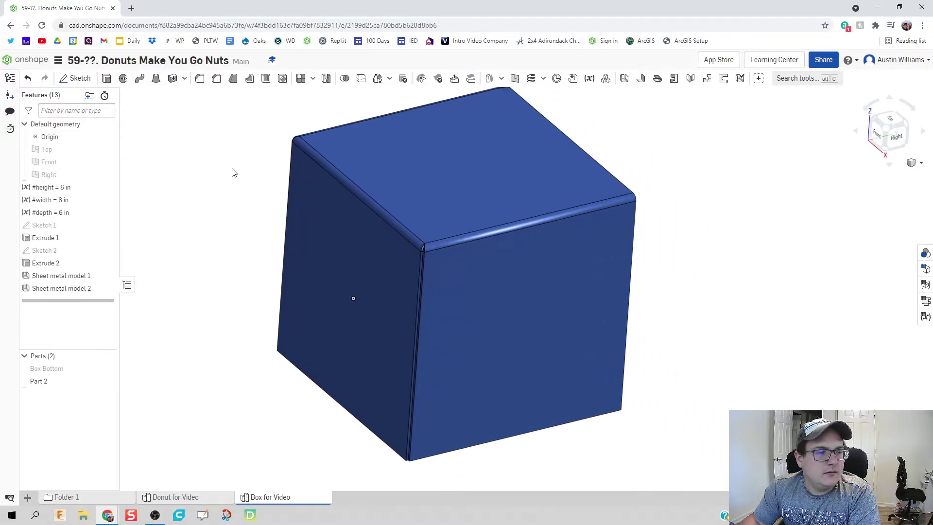
{"action": "middle_click_drag", "start_coordinate": [228, 182], "coordinate": [232, 289]}
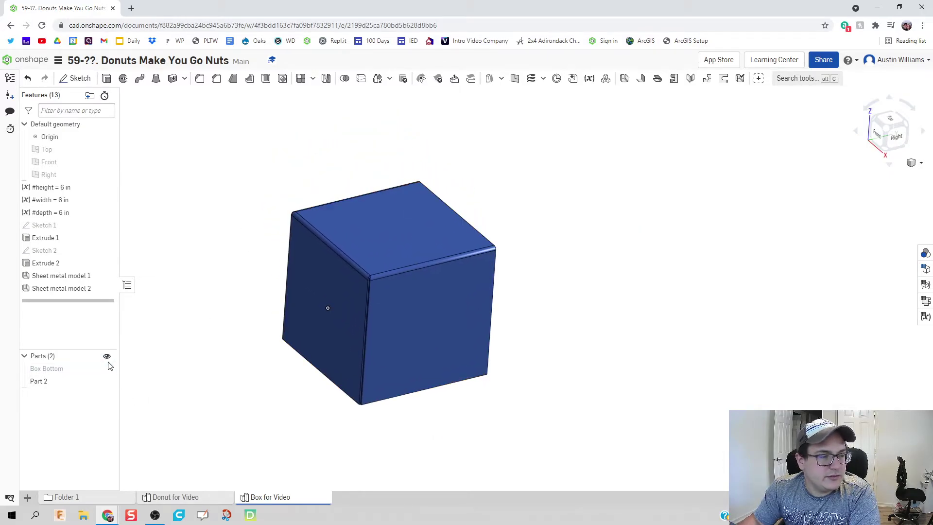
{"action": "right_click", "coordinate": [89, 381]}
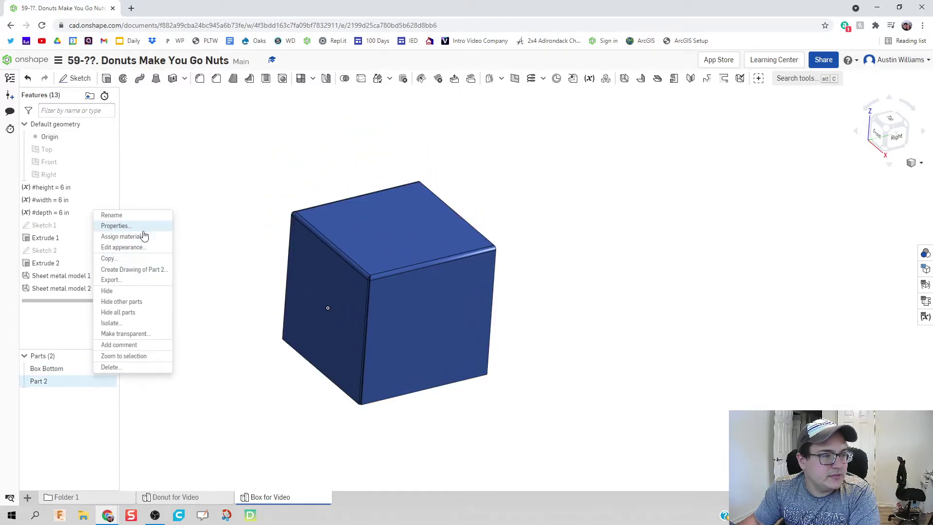
{"action": "left_click", "coordinate": [146, 216]}
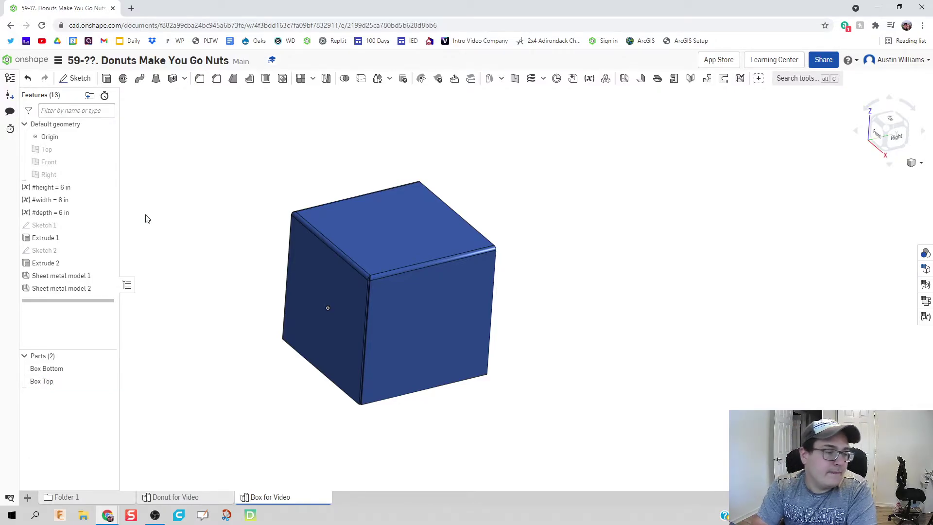
{"action": "left_click", "coordinate": [887, 132]}
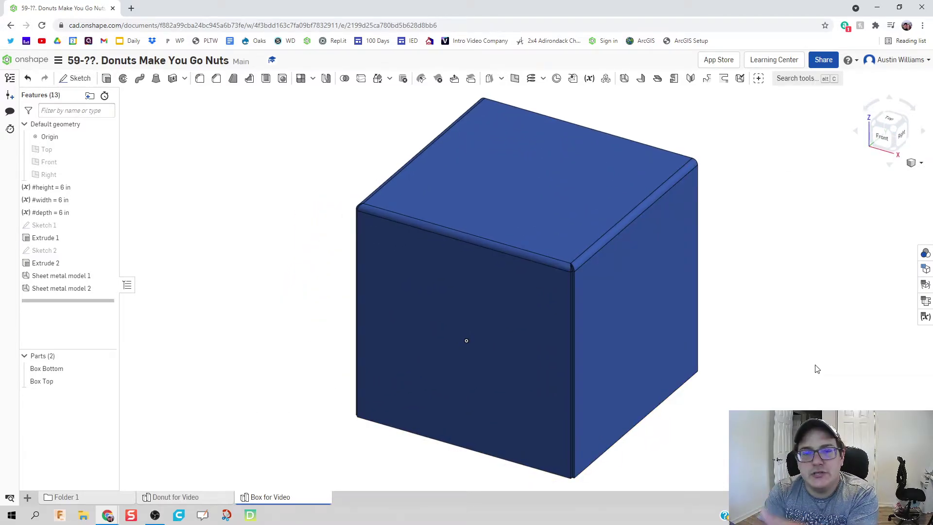
Display the sheet-metal bend table and flat pattern, check model 2, then return to model 1
{"action": "left_click", "coordinate": [925, 301]}
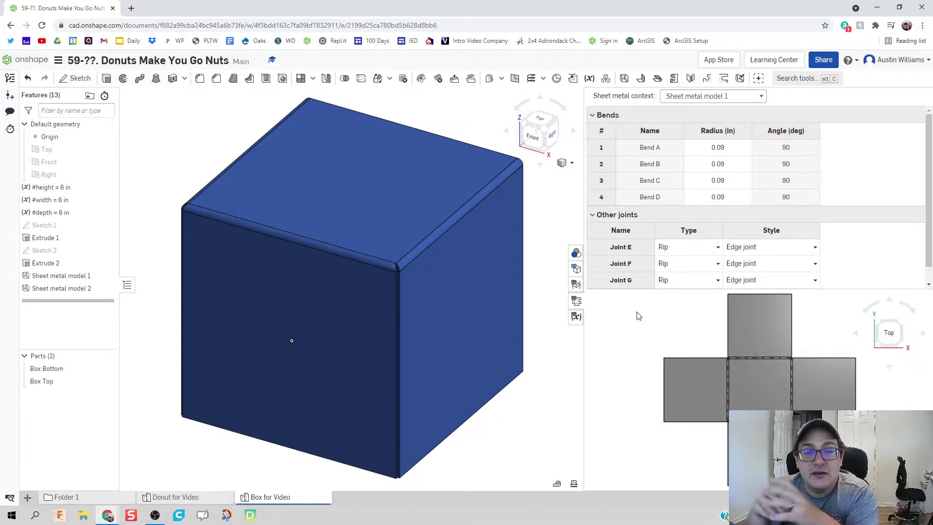
{"action": "left_click", "coordinate": [730, 101]}
{"action": "left_click", "coordinate": [734, 117]}
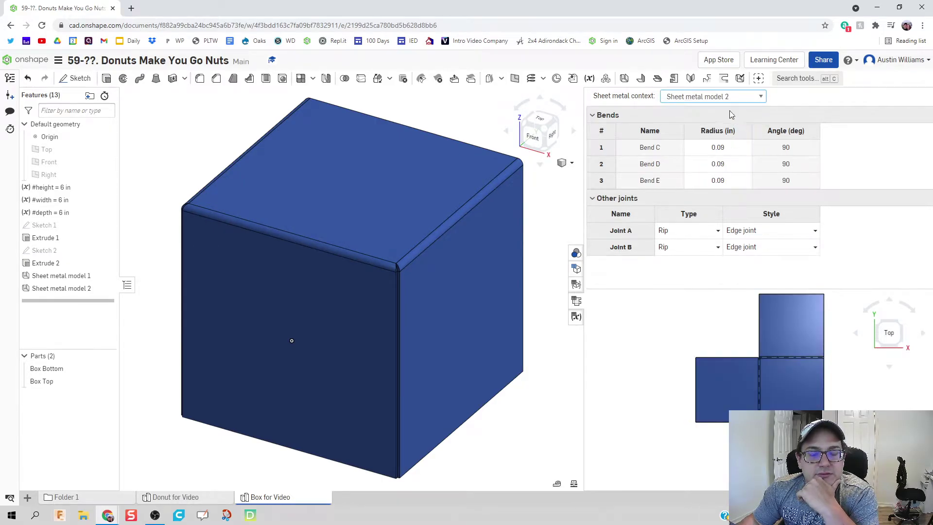
{"action": "left_click", "coordinate": [732, 101]}
{"action": "left_click", "coordinate": [734, 110]}
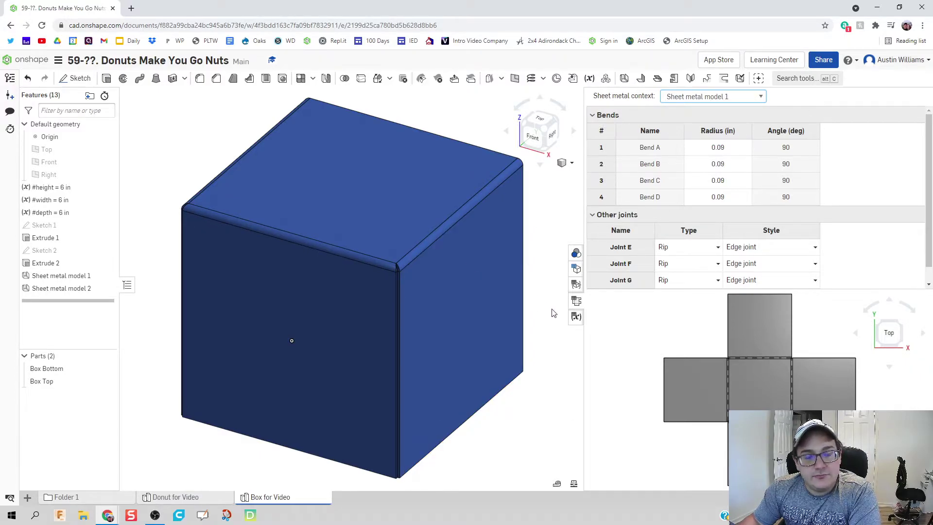
Colour Box Bottom with the tan cardboard appearance, EAB97D
{"action": "right_click", "coordinate": [69, 368]}
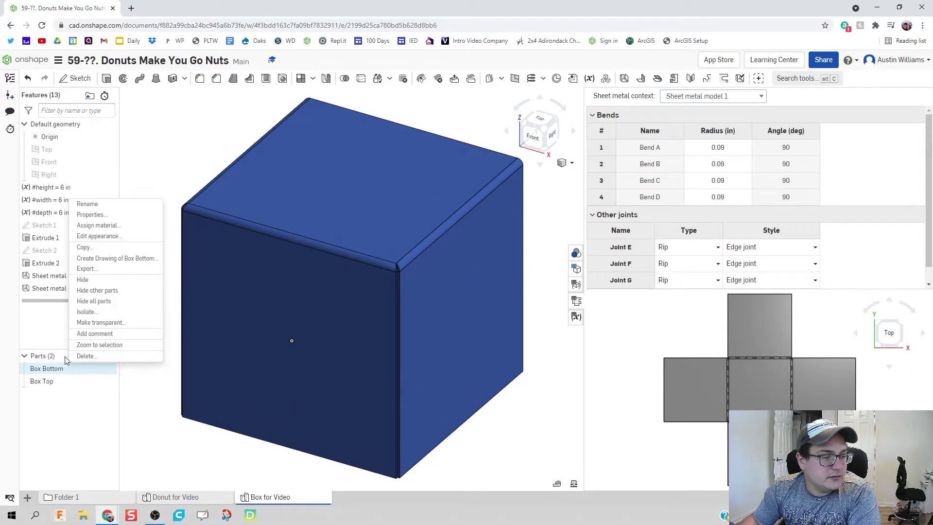
{"action": "left_click", "coordinate": [114, 236]}
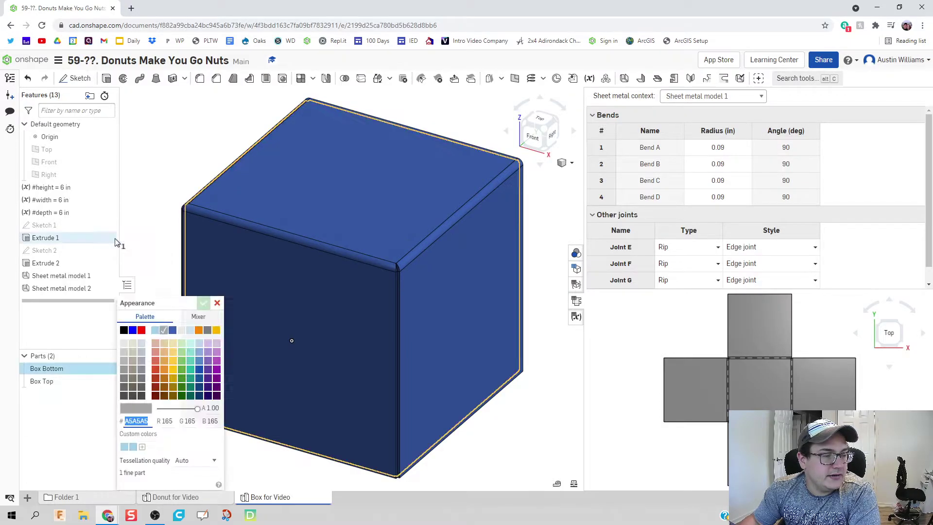
{"action": "left_click", "coordinate": [163, 353]}
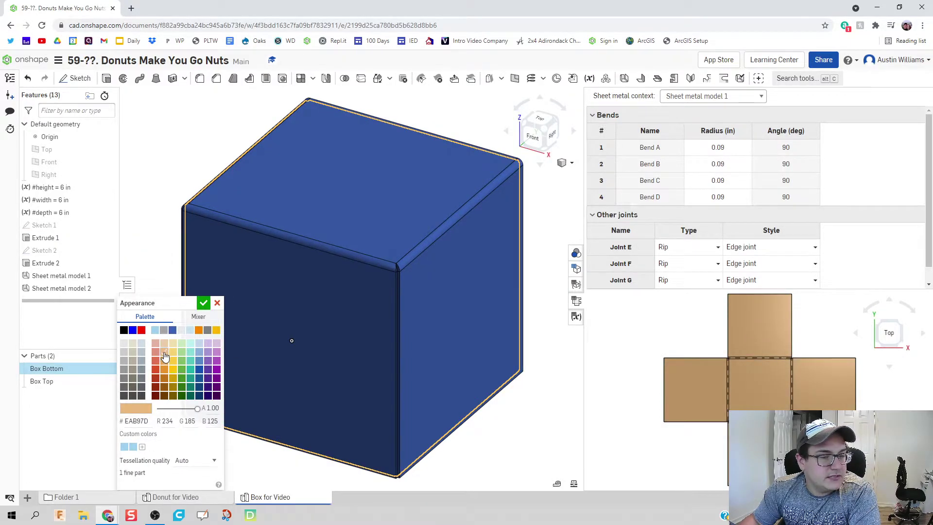
{"action": "left_click", "coordinate": [204, 303]}
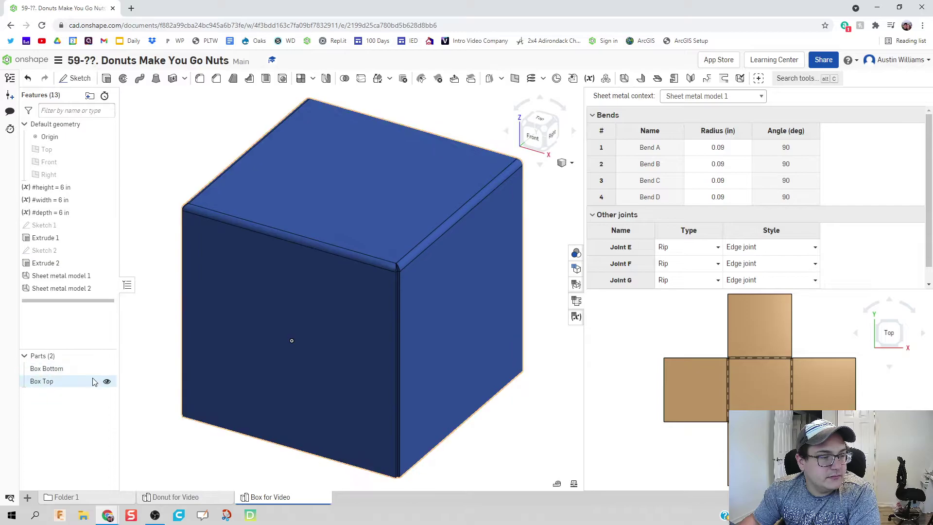
Apply the same tan EAB97D colour to Box Top
{"action": "right_click", "coordinate": [92, 382]}
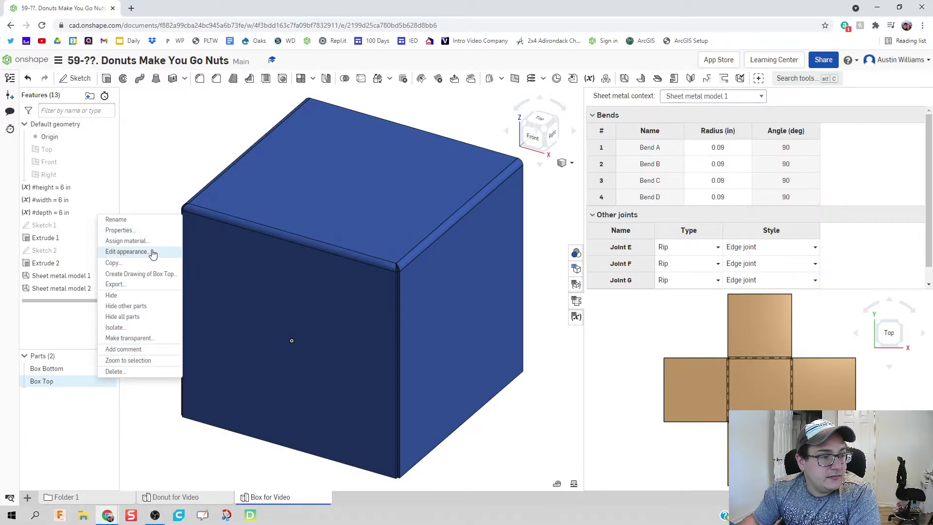
{"action": "left_click", "coordinate": [128, 252]}
{"action": "left_click", "coordinate": [172, 351]}
{"action": "left_click", "coordinate": [165, 352]}
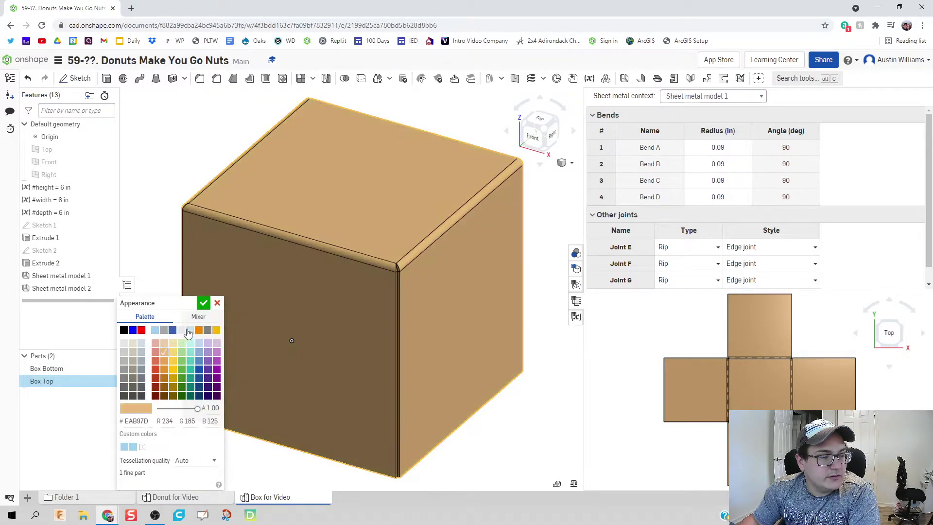
{"action": "left_click", "coordinate": [204, 302]}
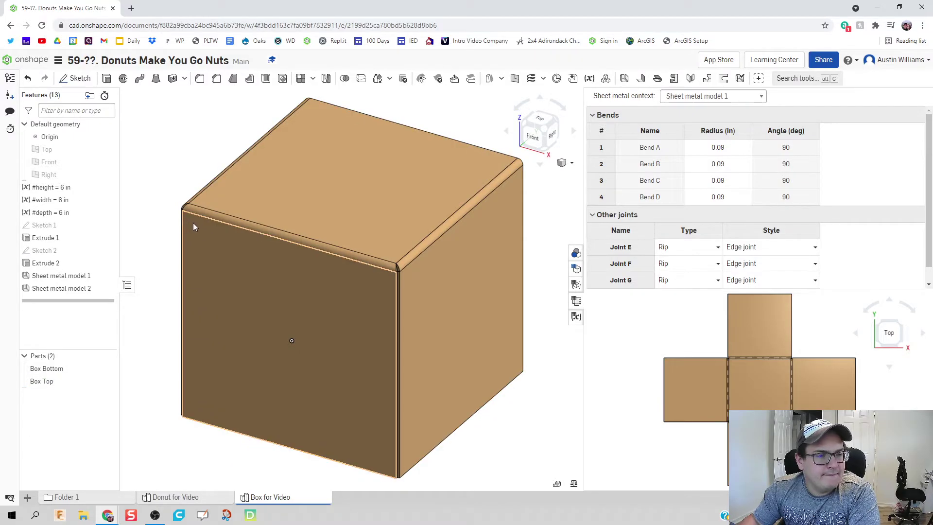
{"action": "middle_click_drag", "start_coordinate": [193, 222], "coordinate": [269, 232]}
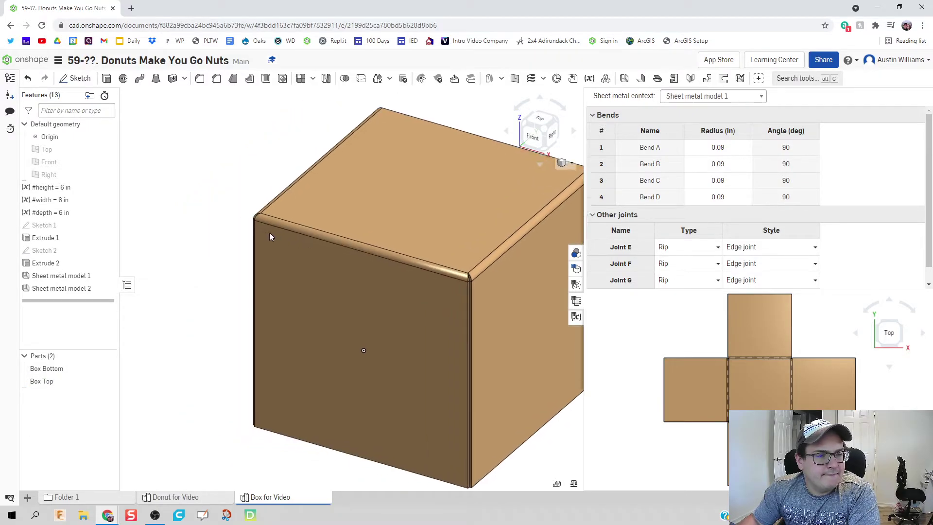
{"action": "left_click", "coordinate": [579, 306]}
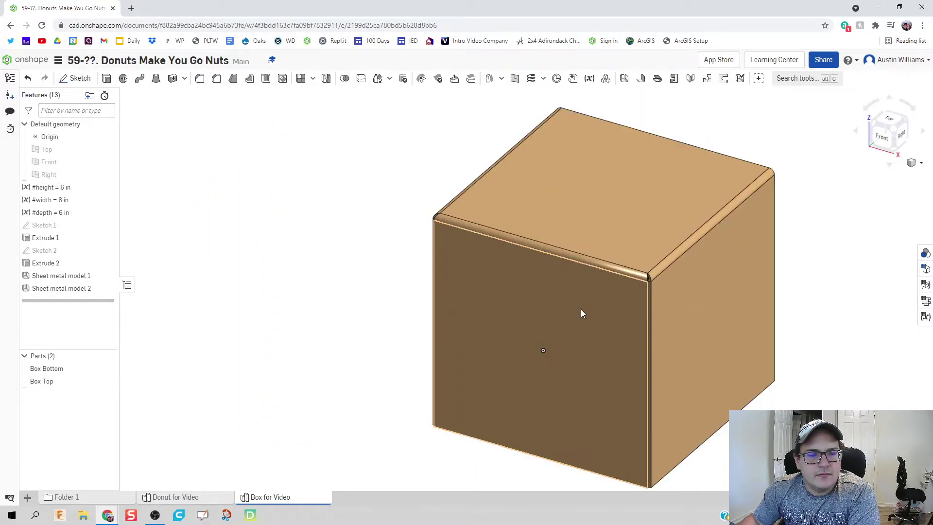
{"action": "left_click", "coordinate": [106, 369]}
{"action": "left_click", "coordinate": [107, 381]}
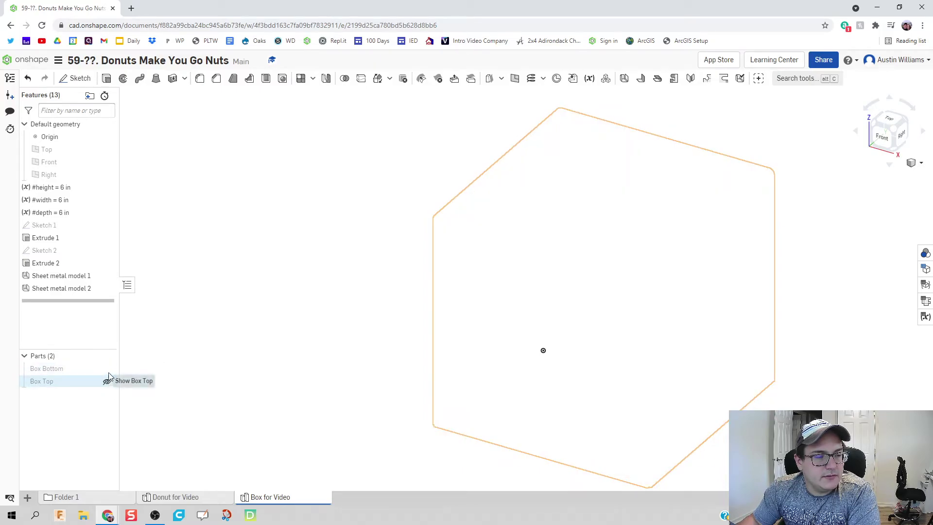
{"action": "left_click", "coordinate": [107, 369]}
{"action": "left_click", "coordinate": [107, 381]}
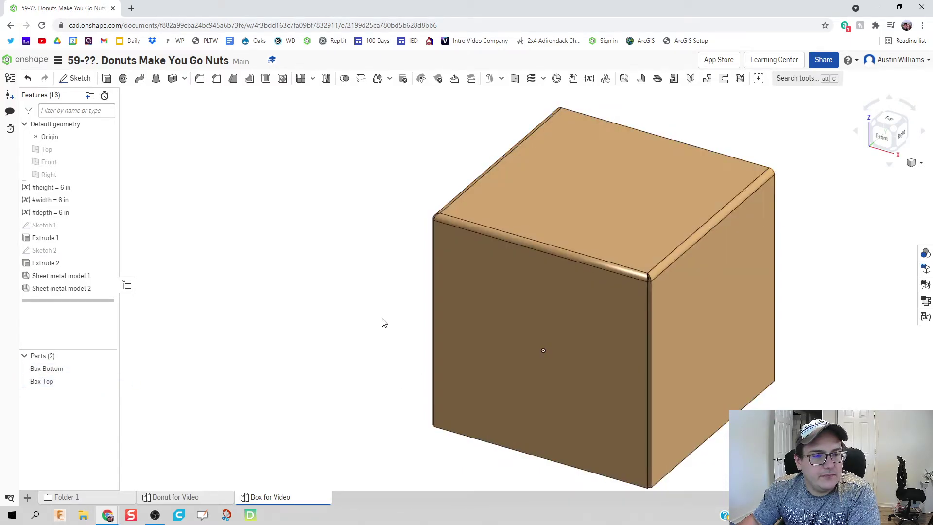
{"action": "right_click_drag", "start_coordinate": [388, 356], "coordinate": [357, 337]}
{"action": "middle_click_drag", "start_coordinate": [356, 337], "coordinate": [294, 336]}
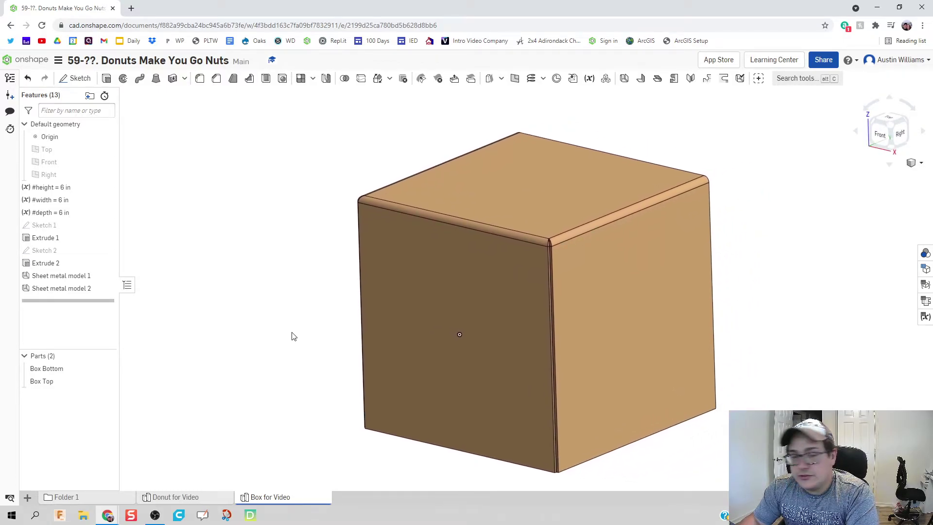
Create Assembly 2 and insert the Box for Video and Donut for Video parts
{"action": "left_click", "coordinate": [28, 498]}
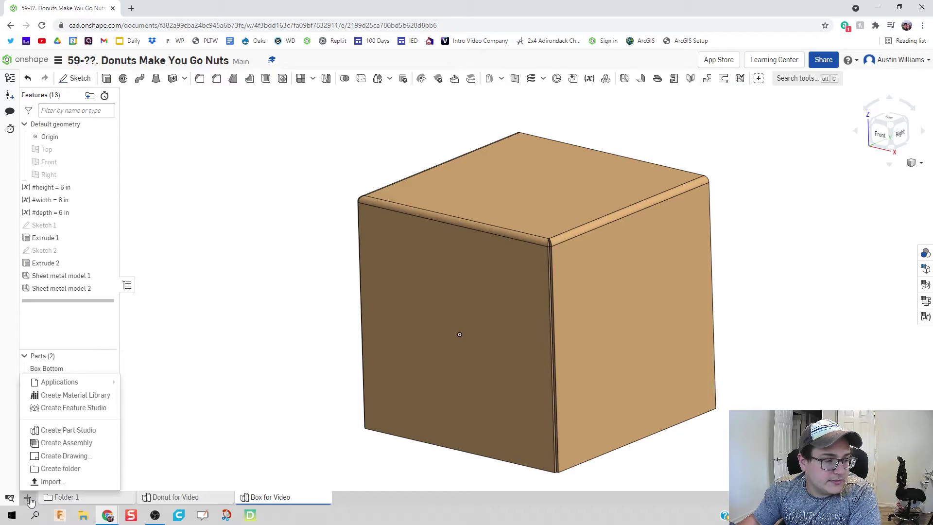
{"action": "left_click", "coordinate": [85, 449]}
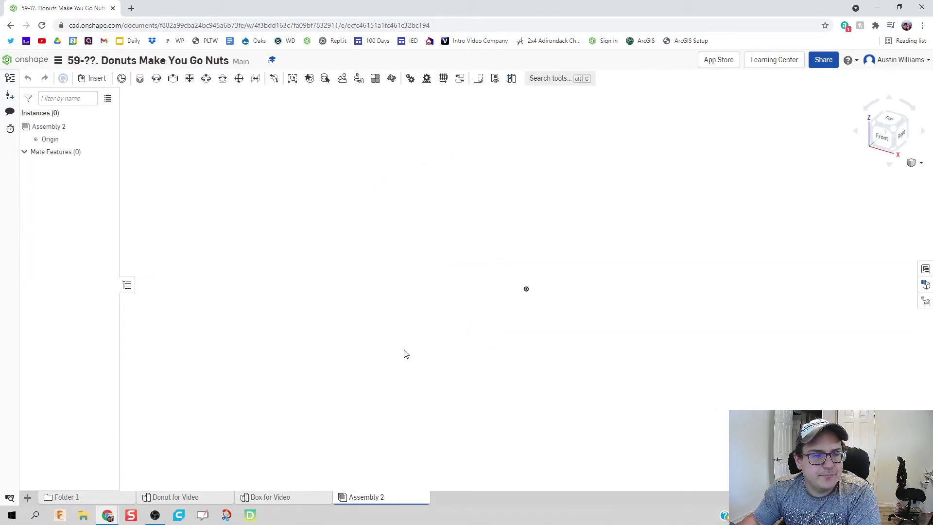
{"action": "left_click", "coordinate": [93, 78]}
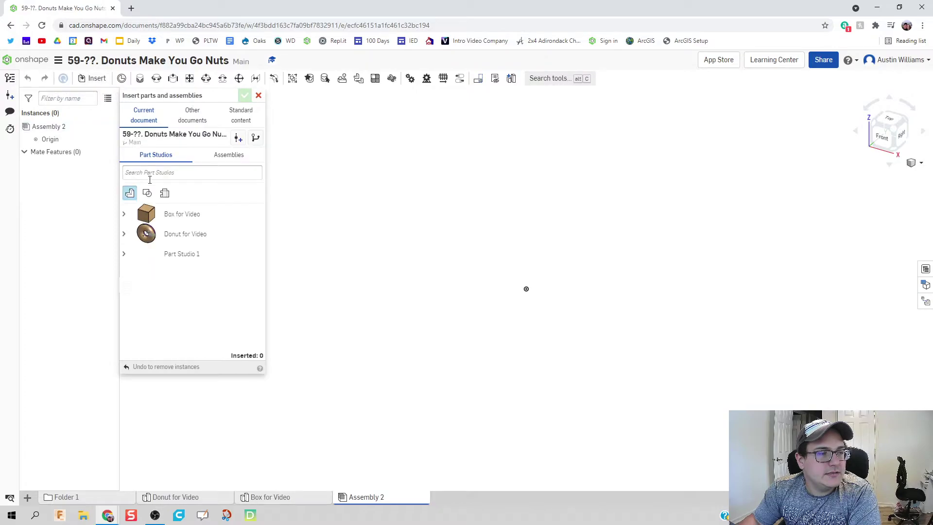
{"action": "left_click", "coordinate": [155, 220]}
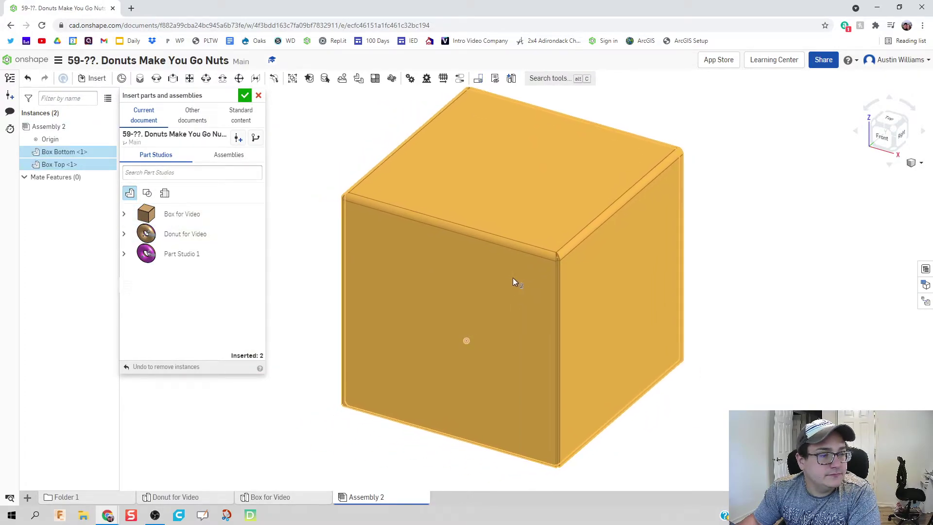
{"action": "left_click", "coordinate": [512, 278]}
{"action": "left_click", "coordinate": [204, 235]}
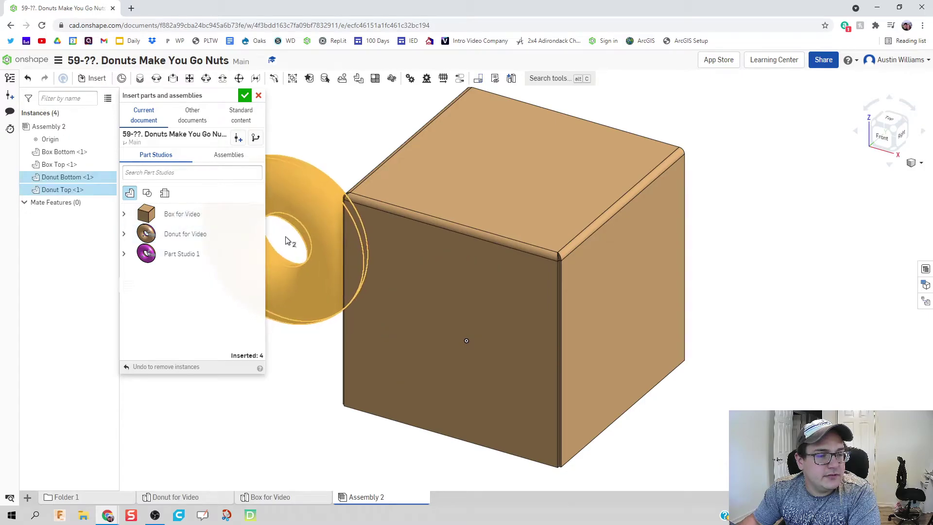
{"action": "left_click", "coordinate": [244, 95]}
Pull Box Top off Box Bottom and drag the two donut halves apart
{"action": "scroll", "coordinate": [263, 358], "scroll_direction": "down", "scroll_amount": 3}
{"action": "middle_click_drag", "start_coordinate": [261, 350], "coordinate": [313, 372]}
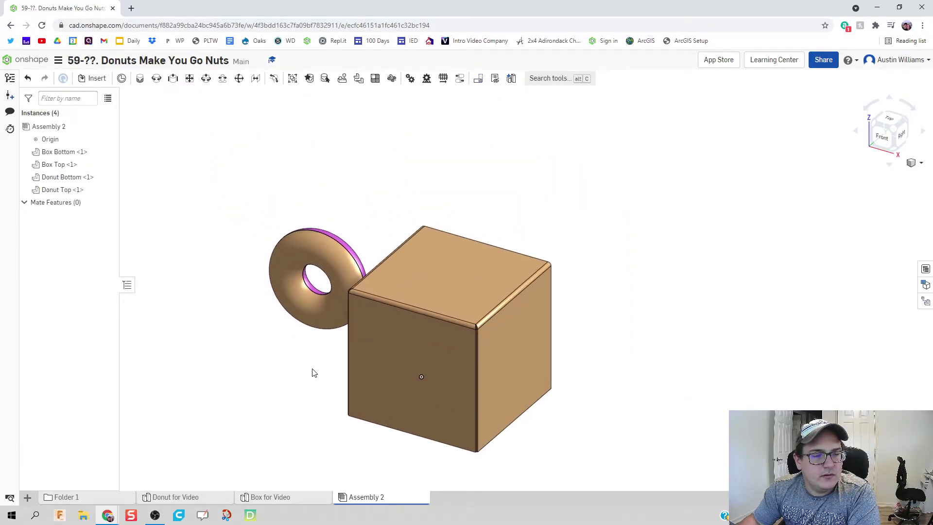
{"action": "left_click_drag", "start_coordinate": [548, 288], "coordinate": [666, 250]}
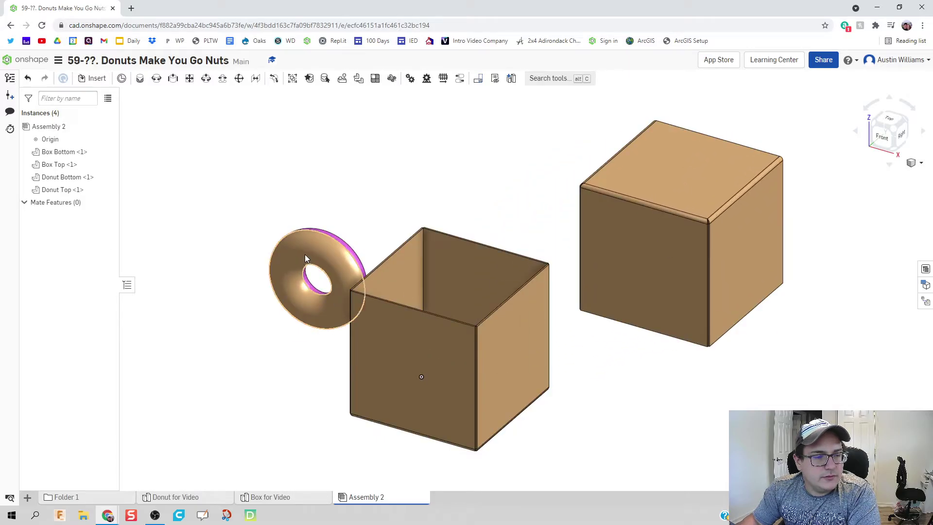
{"action": "left_click_drag", "start_coordinate": [305, 255], "coordinate": [225, 327]}
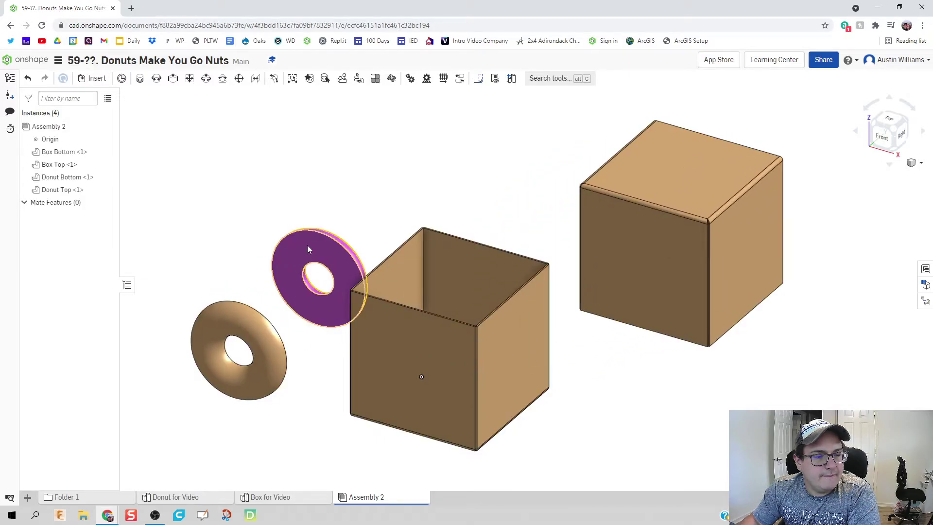
{"action": "left_click_drag", "start_coordinate": [308, 249], "coordinate": [311, 222]}
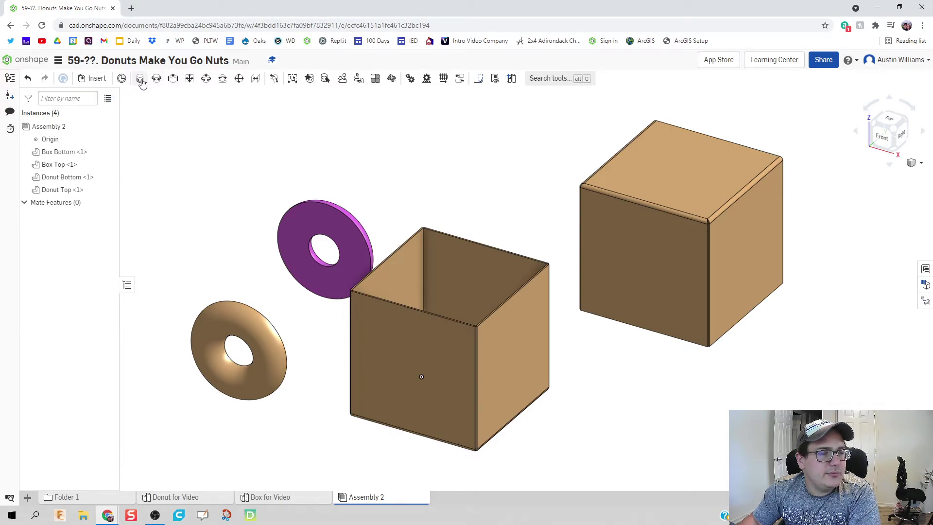
Join Donut Top to Donut Bottom with a Fastened mate on their connectors
{"action": "left_click", "coordinate": [140, 80]}
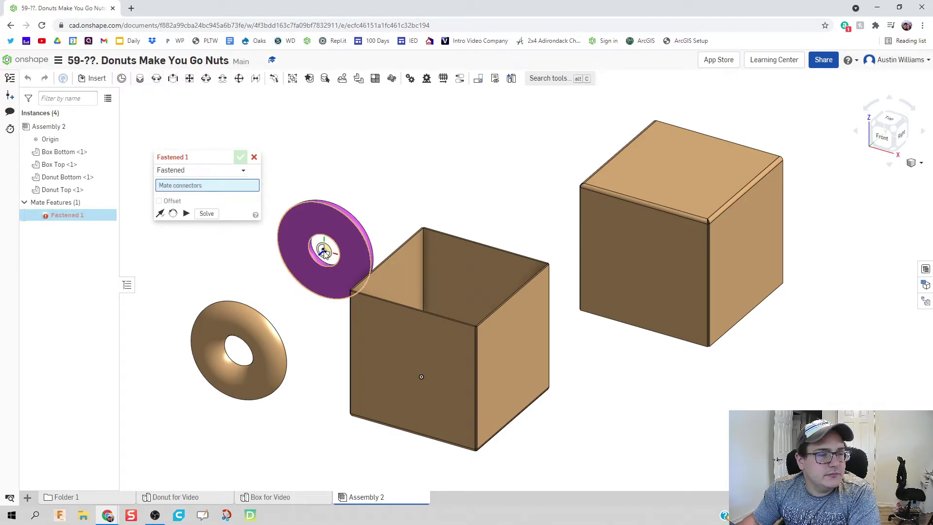
{"action": "left_click", "coordinate": [324, 253]}
{"action": "right_click_drag", "start_coordinate": [230, 260], "coordinate": [305, 187]}
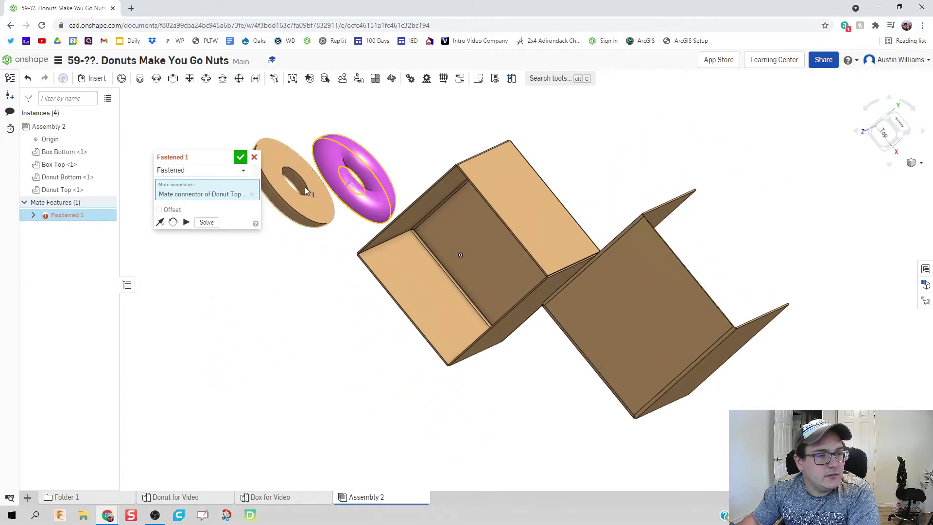
{"action": "left_click", "coordinate": [299, 185]}
{"action": "key", "text": "shift+7"}
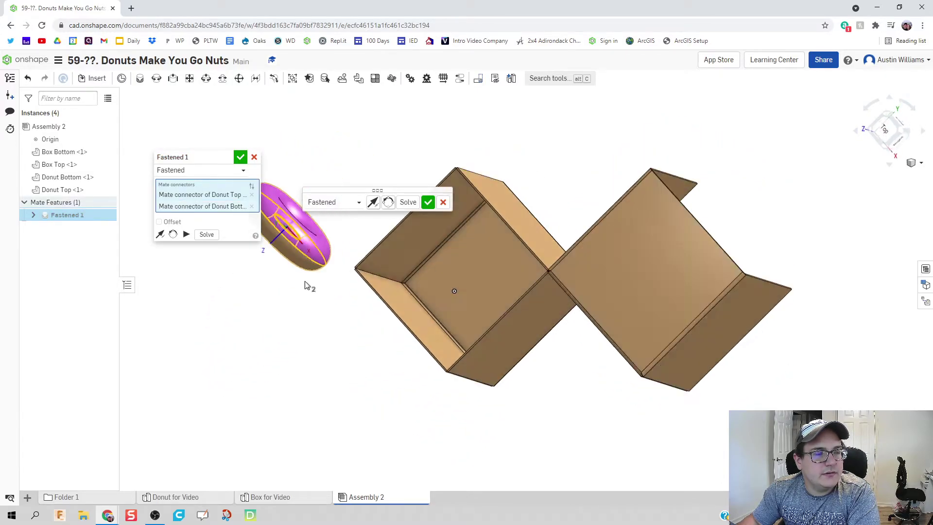
{"action": "left_click", "coordinate": [427, 204]}
{"action": "key", "text": "m"}
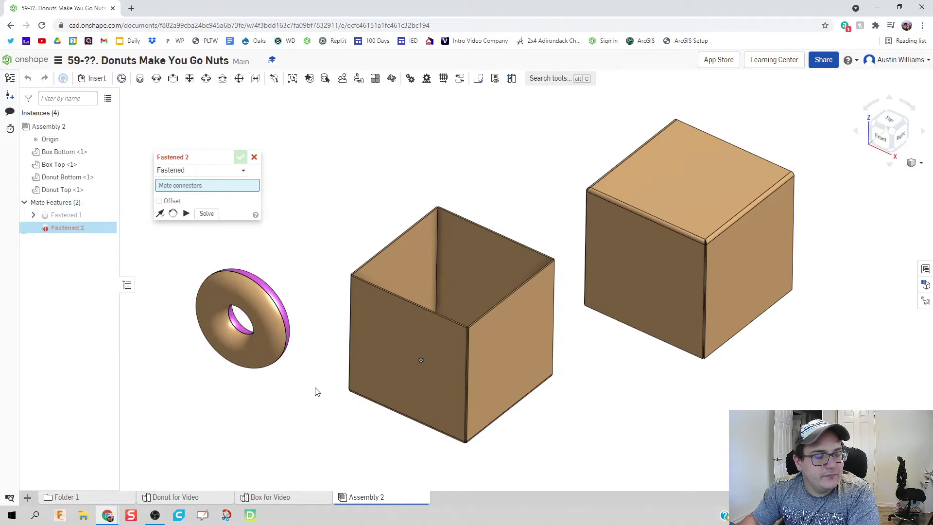
{"action": "right_click_drag", "start_coordinate": [315, 389], "coordinate": [343, 372]}
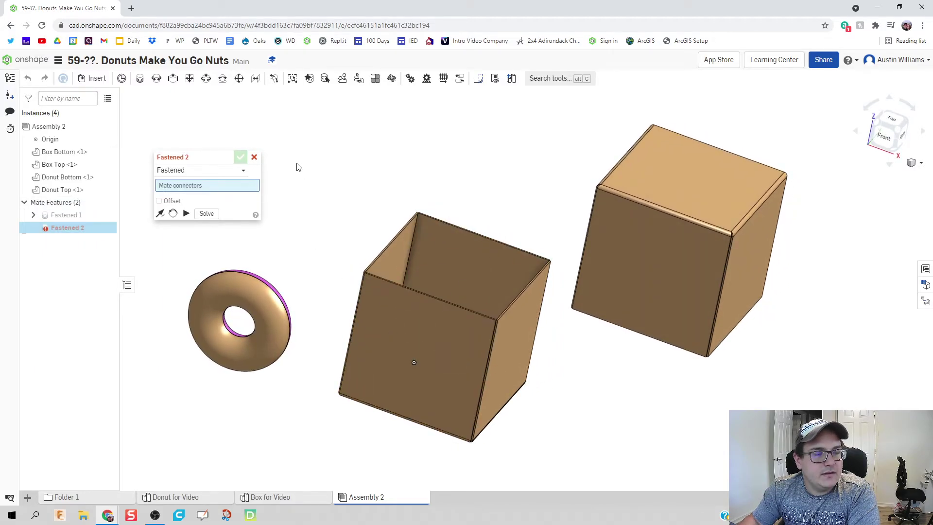
{"action": "left_click", "coordinate": [254, 157]}
{"action": "key", "text": "Left"}
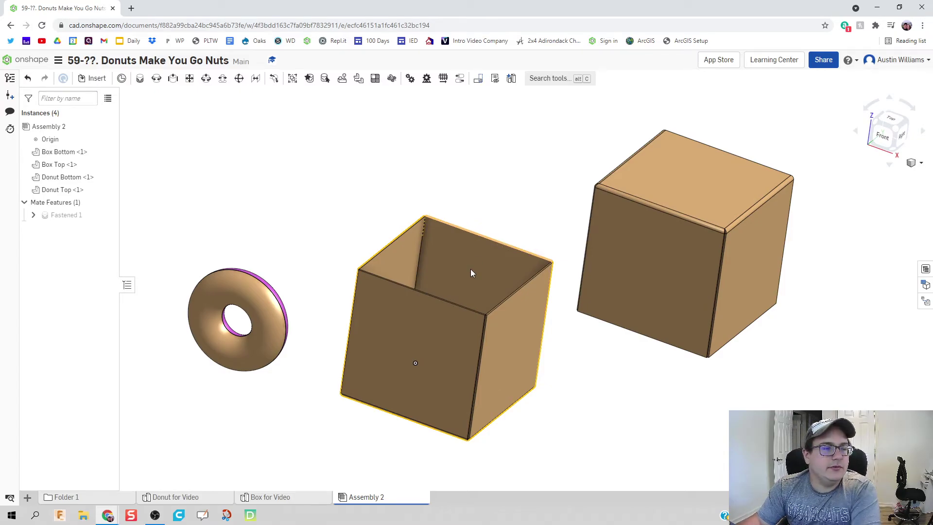
Fix the Box Bottom instance in place in the assembly
{"action": "left_click", "coordinate": [60, 152]}
{"action": "right_click", "coordinate": [86, 153]}
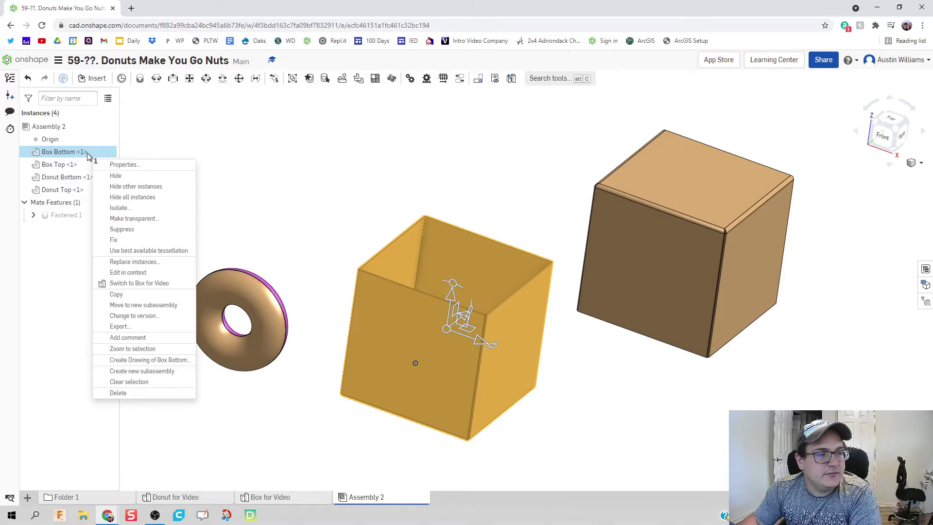
{"action": "left_click", "coordinate": [160, 240]}
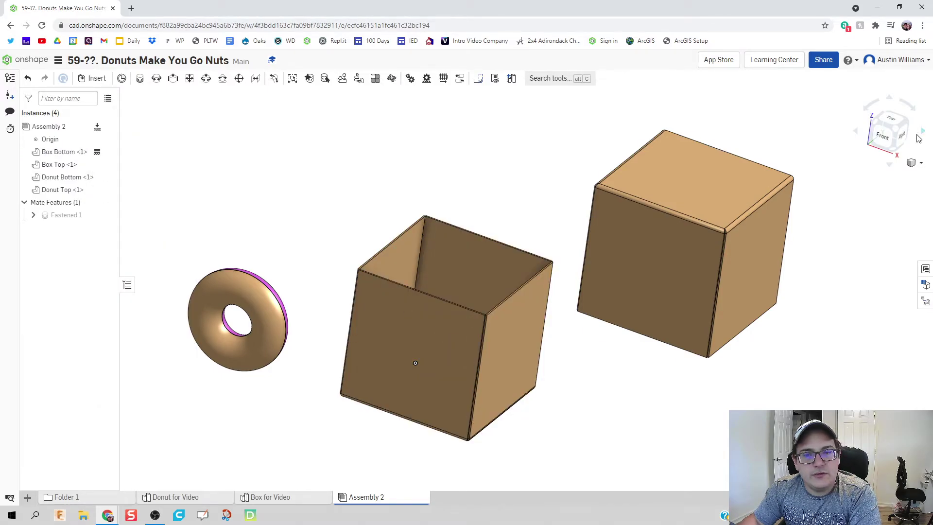
{"action": "left_click", "coordinate": [899, 136]}
{"action": "scroll", "coordinate": [525, 240], "scroll_direction": "up", "scroll_amount": 3}
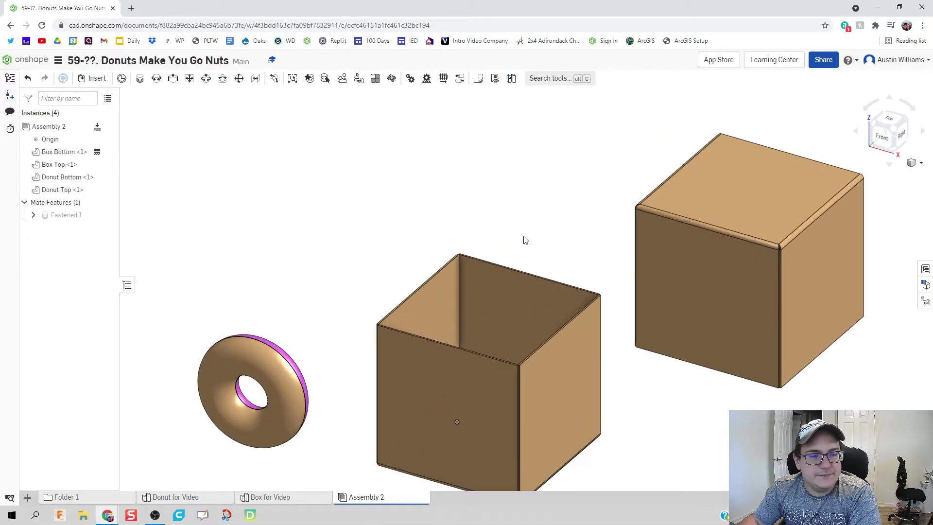
{"action": "middle_click_drag", "start_coordinate": [525, 207], "coordinate": [516, 154]}
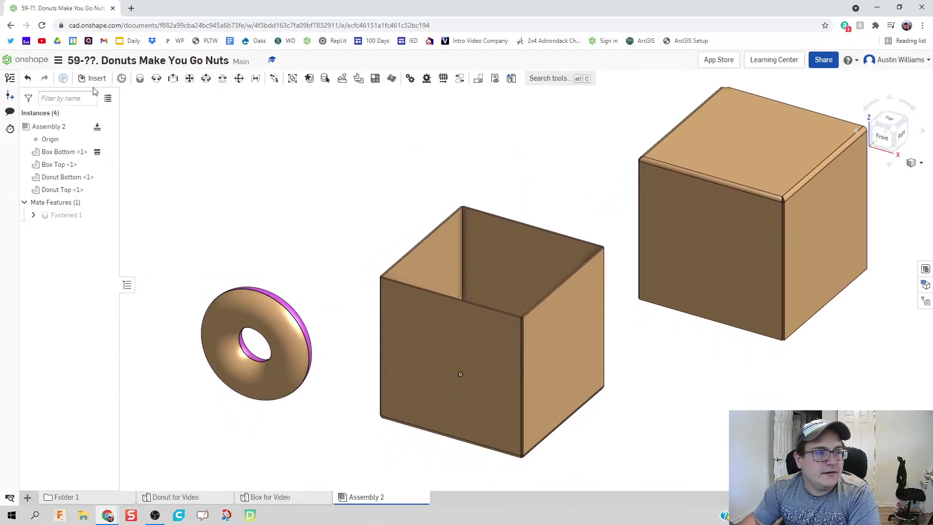
Start a Revolute mate and orbit to the box's rounded back corner
{"action": "left_click", "coordinate": [156, 79]}
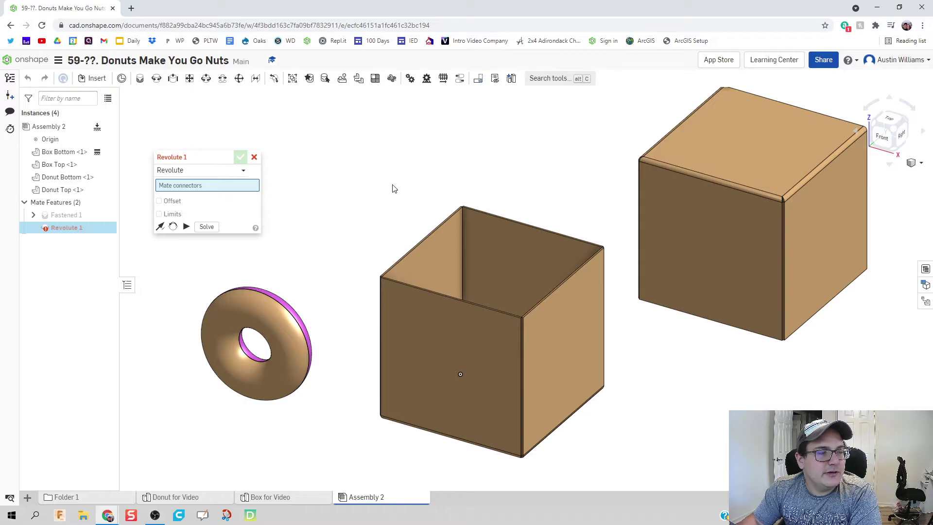
{"action": "right_click_drag", "start_coordinate": [478, 172], "coordinate": [551, 203]}
{"action": "scroll", "coordinate": [525, 196], "scroll_direction": "up", "scroll_amount": 3}
{"action": "scroll", "coordinate": [437, 160], "scroll_direction": "up", "scroll_amount": 3}
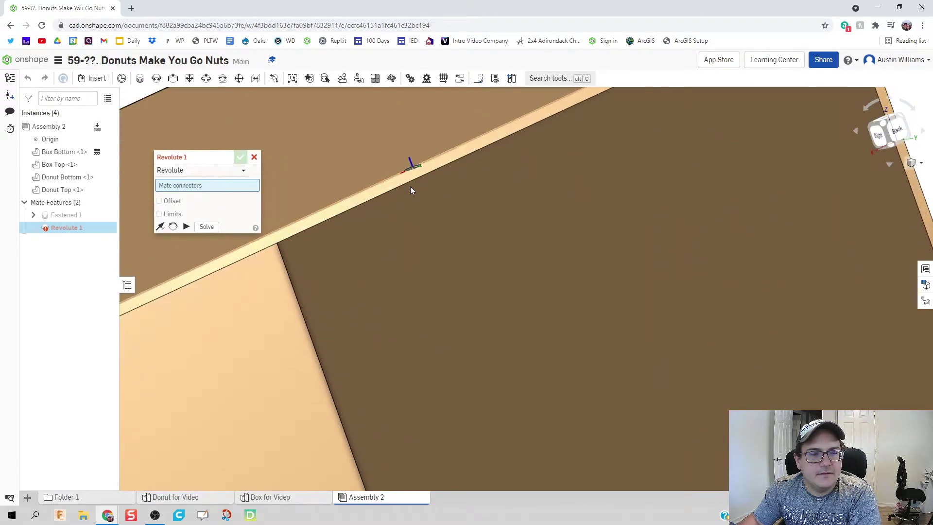
{"action": "right_click_drag", "start_coordinate": [412, 177], "coordinate": [637, 234]}
{"action": "scroll", "coordinate": [646, 236], "scroll_direction": "down", "scroll_amount": 5}
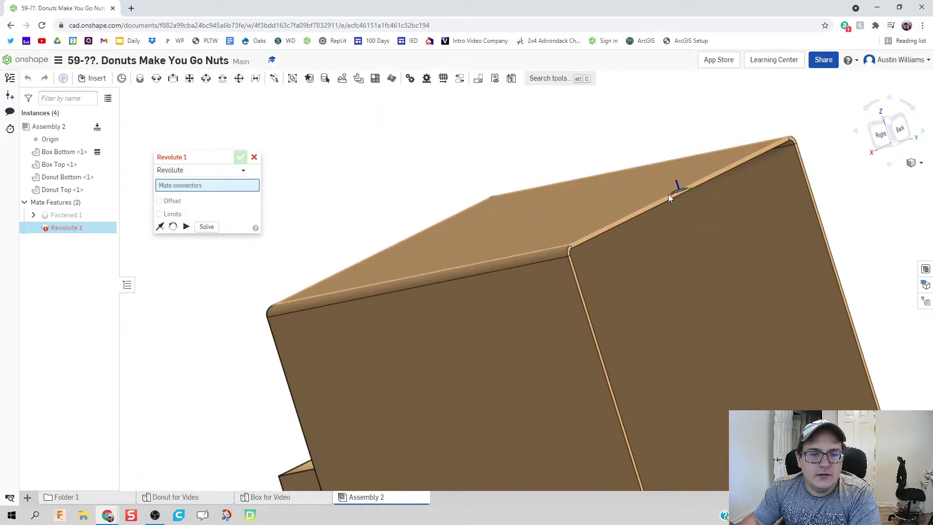
{"action": "scroll", "coordinate": [681, 204], "scroll_direction": "up", "scroll_amount": 2}
{"action": "scroll", "coordinate": [671, 199], "scroll_direction": "up", "scroll_amount": 2}
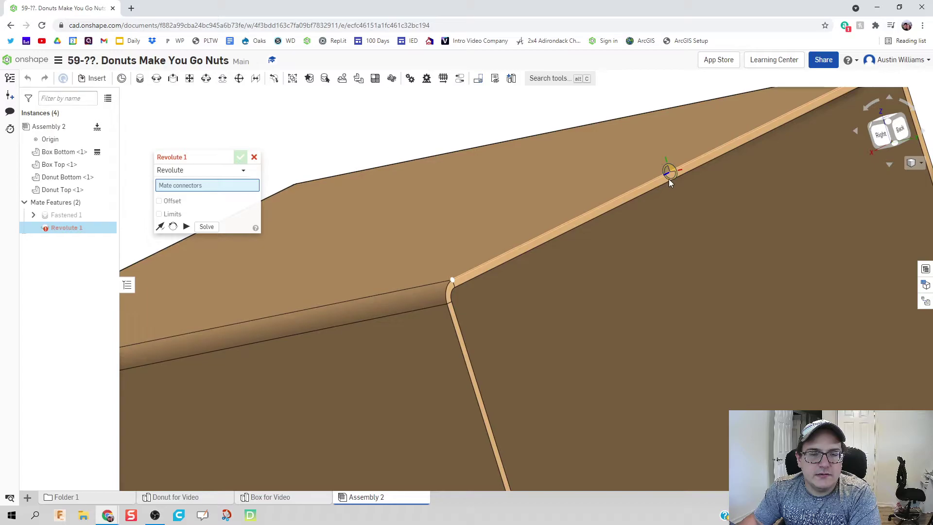
{"action": "scroll", "coordinate": [671, 177], "scroll_direction": "up", "scroll_amount": 3}
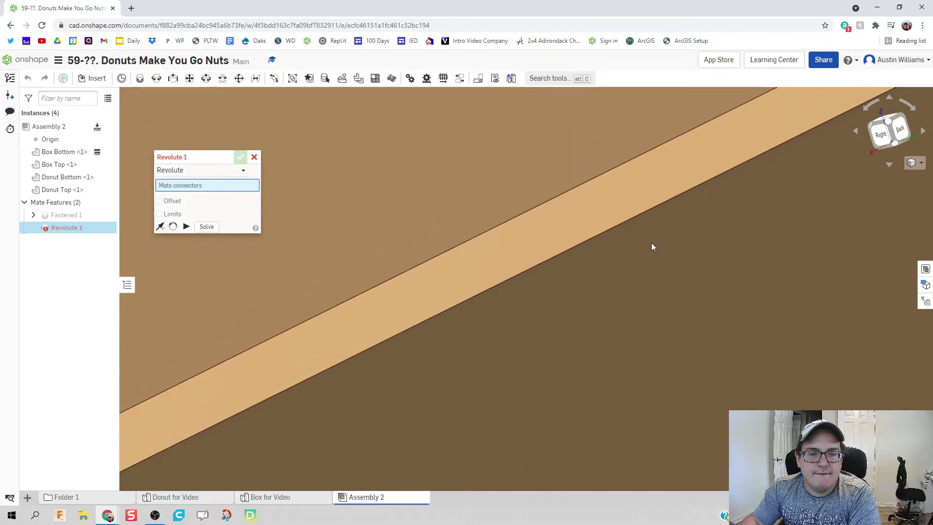
Orbit and zoom around Box Top's top edge to inspect the box walls
{"action": "right_click_drag", "start_coordinate": [652, 243], "coordinate": [656, 220]}
{"action": "scroll", "coordinate": [654, 217], "scroll_direction": "down", "scroll_amount": 6}
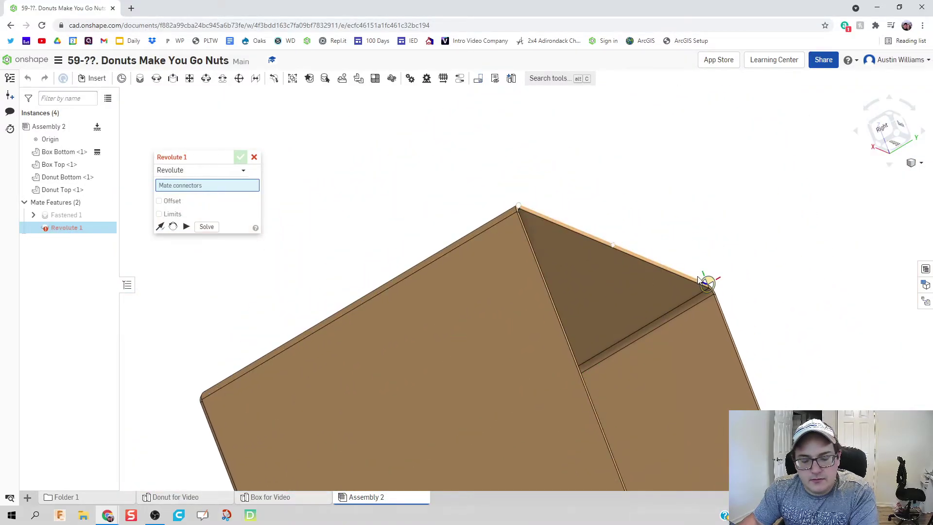
{"action": "right_click", "coordinate": [615, 248]}
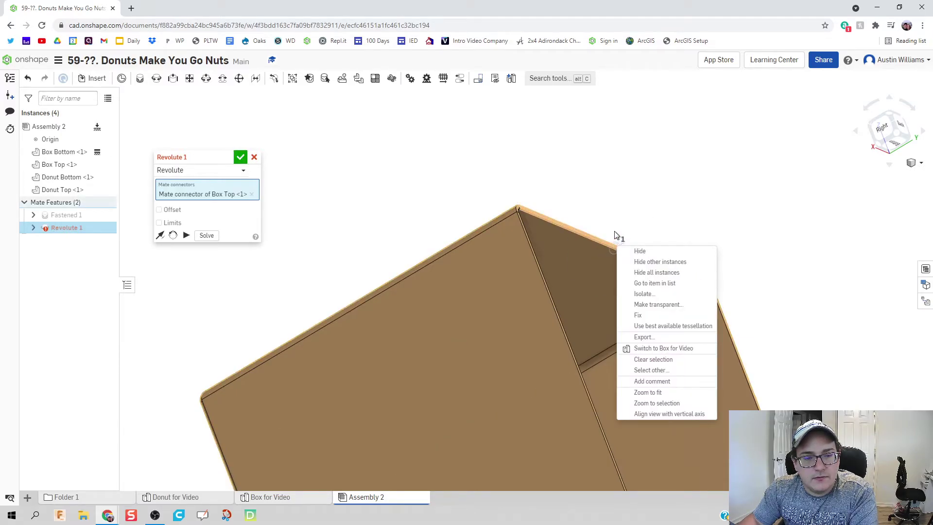
{"action": "left_click", "coordinate": [617, 231]}
{"action": "right_click_drag", "start_coordinate": [621, 221], "coordinate": [409, 277]}
{"action": "scroll", "coordinate": [481, 213], "scroll_direction": "up", "scroll_amount": 10}
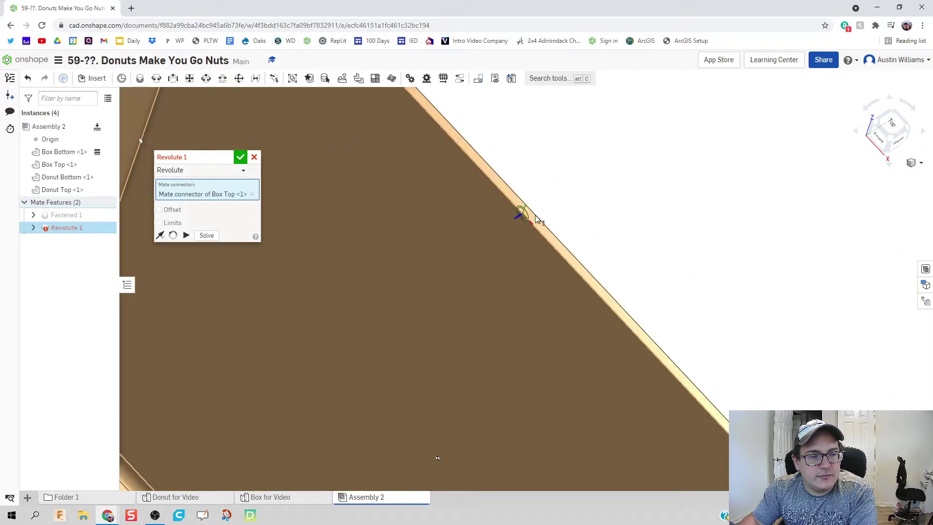
{"action": "right_click_drag", "start_coordinate": [654, 204], "coordinate": [624, 209]}
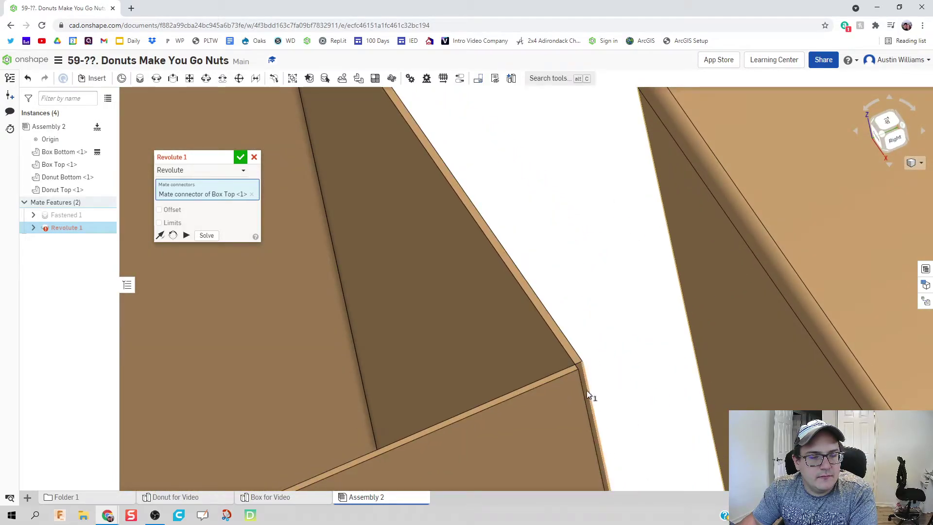
Complete the hinge on Box Bottom's connector with rotation limits of 0 and 180 degrees
{"action": "left_click", "coordinate": [561, 331]}
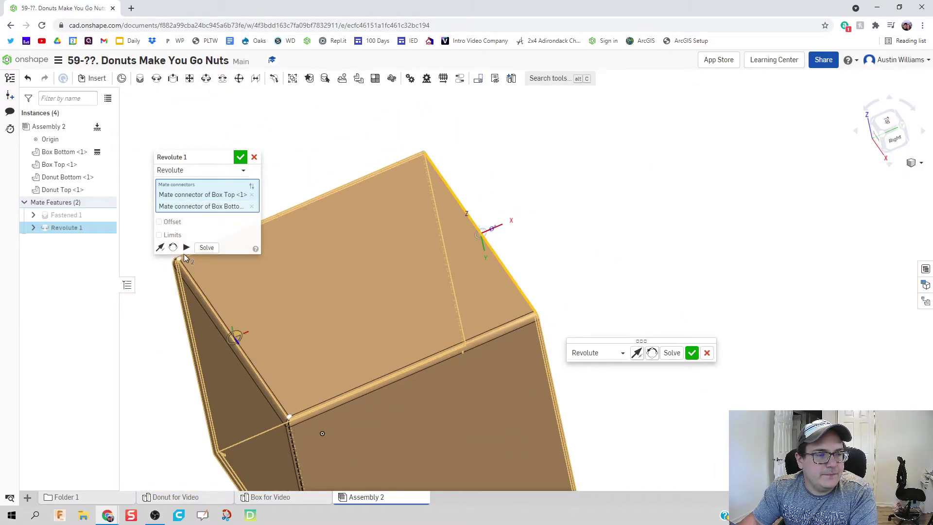
{"action": "left_click", "coordinate": [186, 248]}
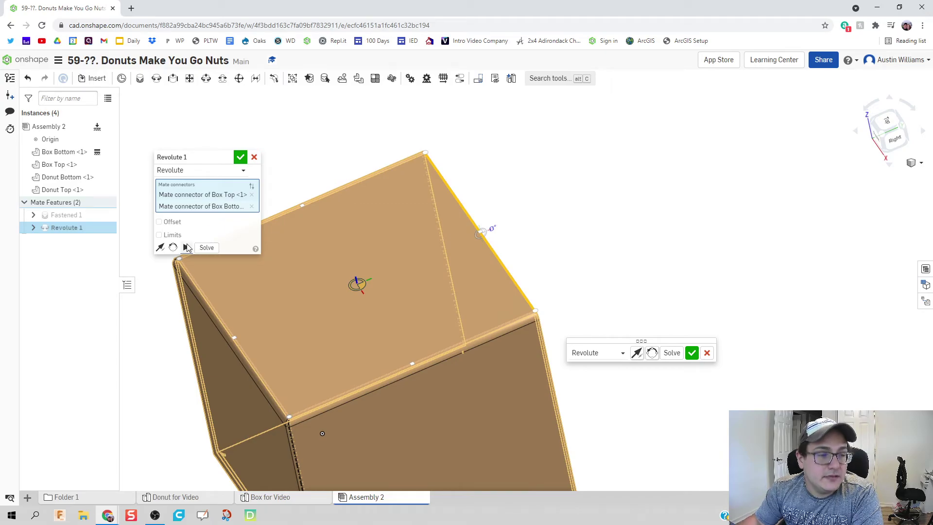
{"action": "left_click", "coordinate": [159, 235]}
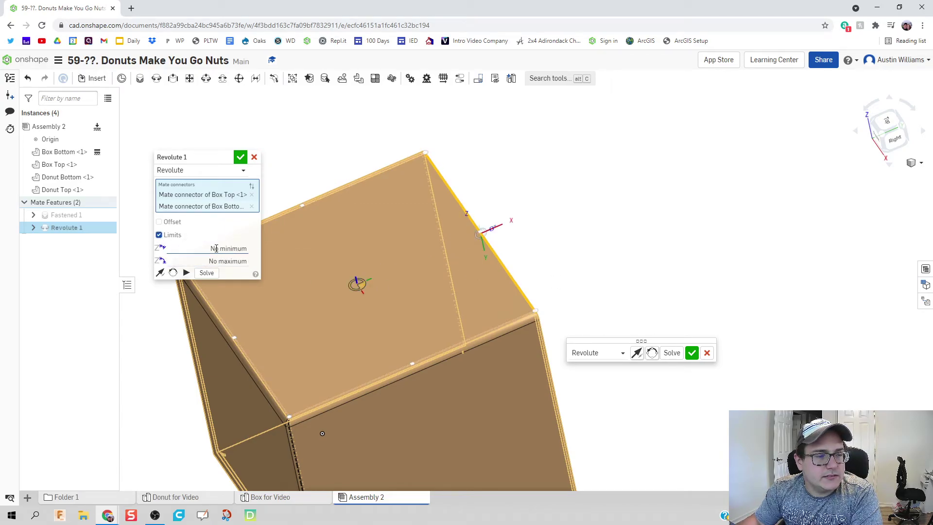
{"action": "left_click", "coordinate": [190, 272]}
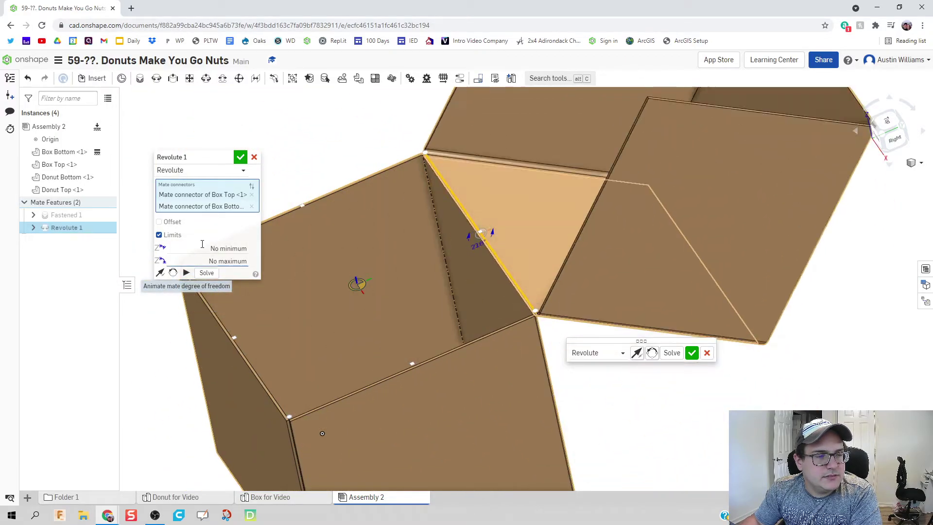
{"action": "left_click", "coordinate": [202, 245]}
{"action": "type", "text": "0"}
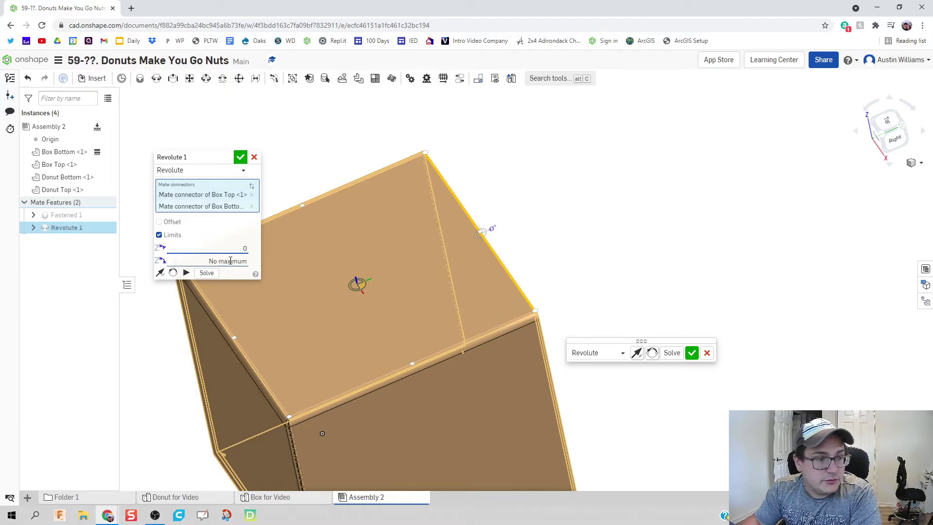
{"action": "left_click", "coordinate": [239, 258]}
{"action": "type", "text": "180"}
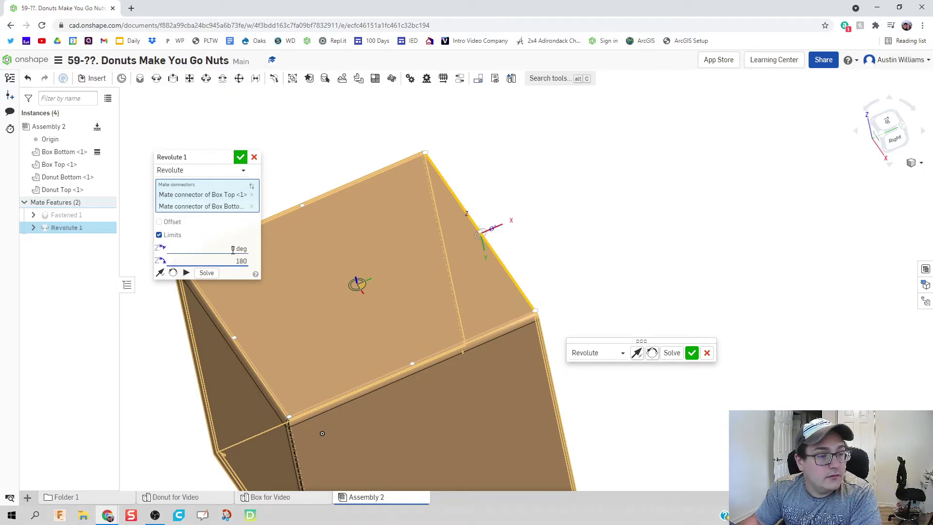
{"action": "key", "text": "Return"}
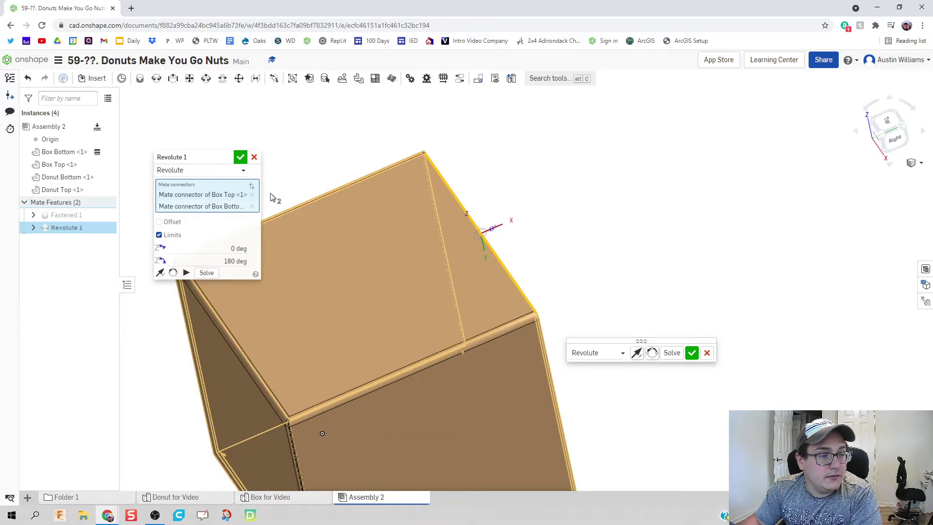
{"action": "left_click", "coordinate": [186, 273]}
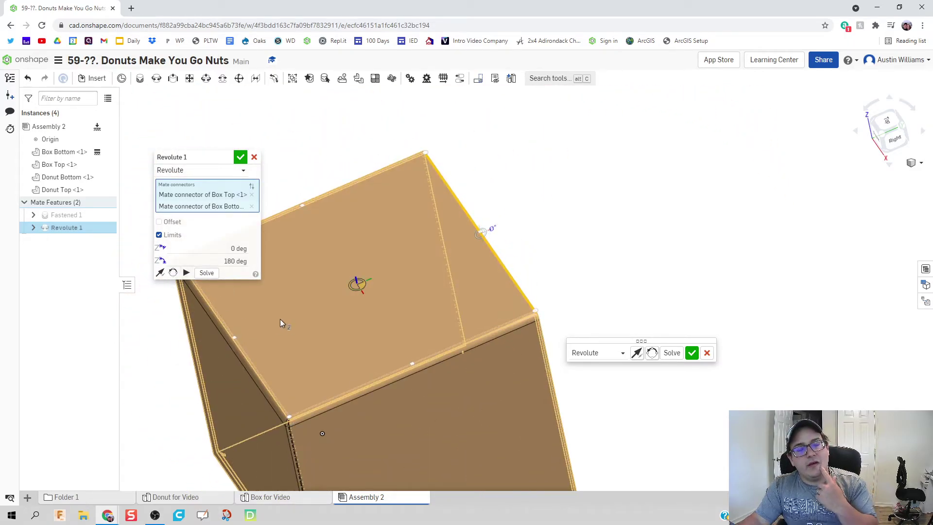
{"action": "left_click", "coordinate": [240, 157]}
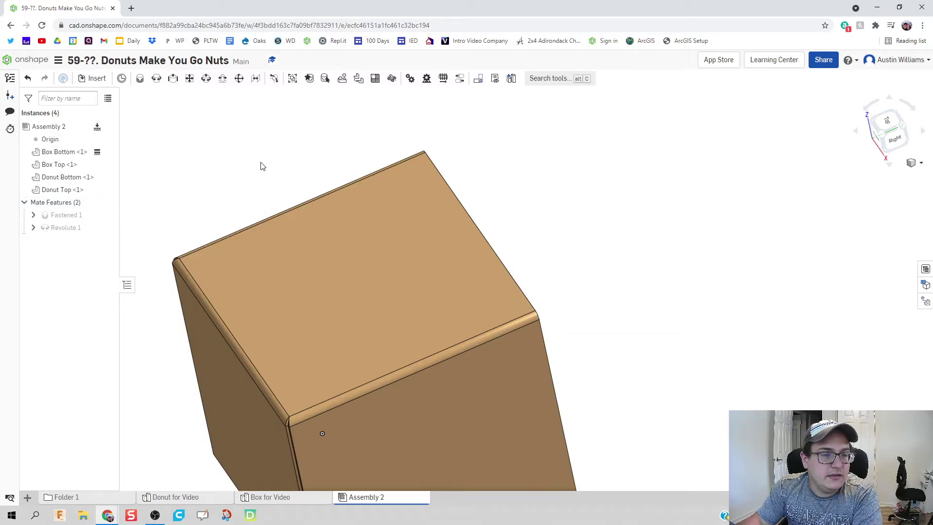
Swing the box lid open on its hinge and look down into the box
{"action": "left_click", "coordinate": [875, 135]}
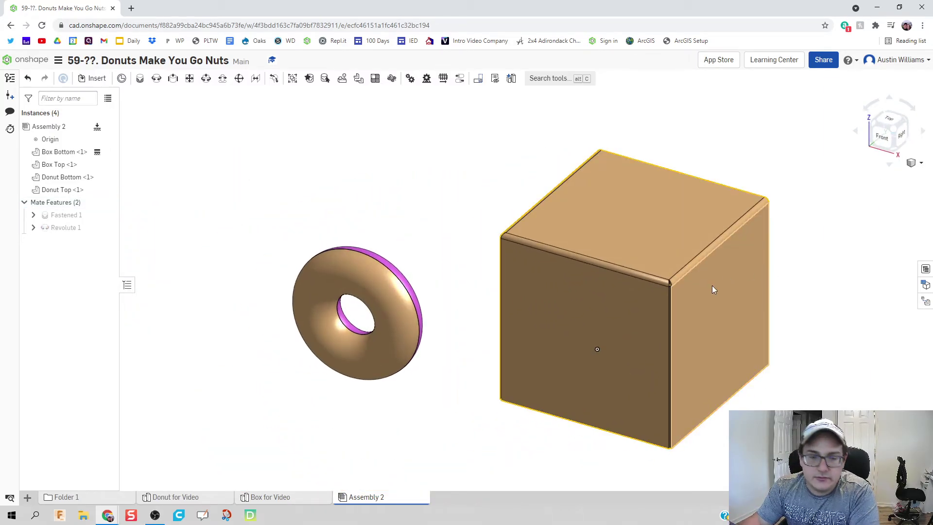
{"action": "left_click_drag", "start_coordinate": [583, 238], "coordinate": [872, 134]}
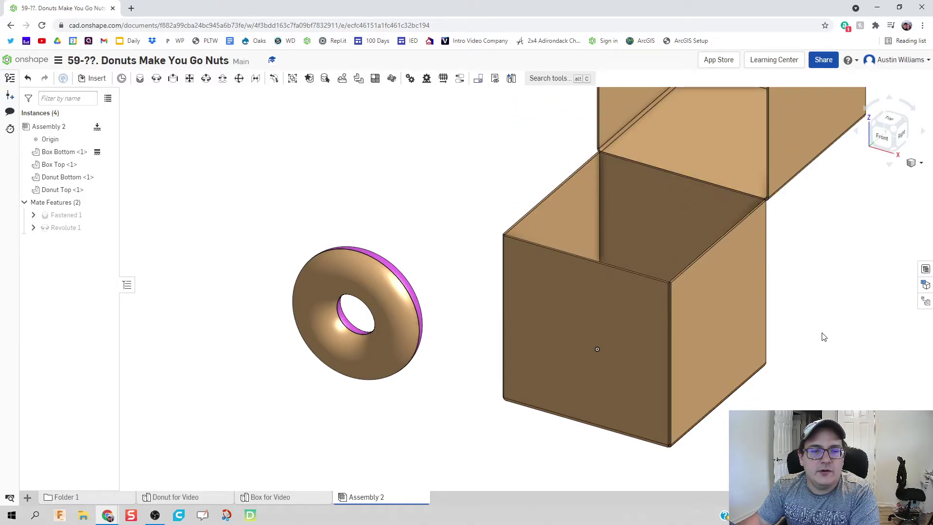
{"action": "right_click_drag", "start_coordinate": [824, 337], "coordinate": [754, 397]}
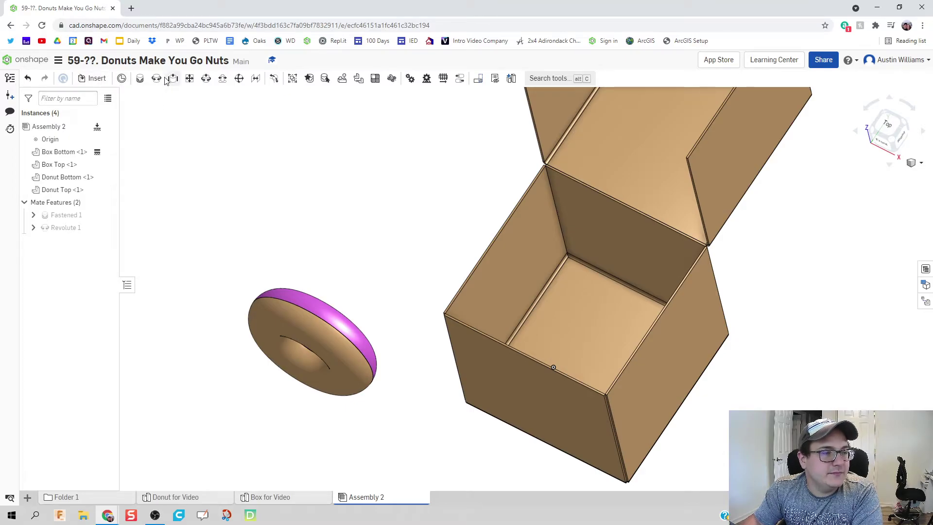
Fasten the donut's centre connector to a Box Bottom connector against one wall
{"action": "left_click", "coordinate": [140, 82]}
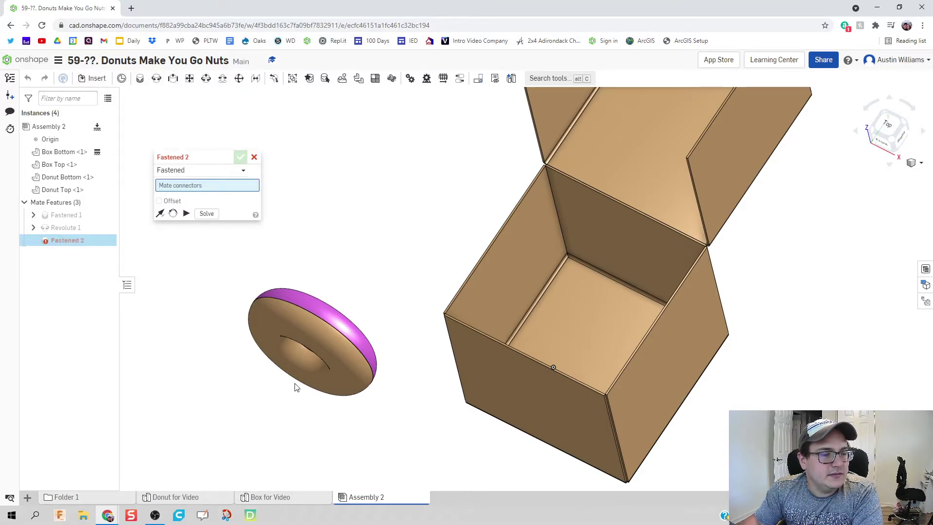
{"action": "scroll", "coordinate": [299, 365], "scroll_direction": "up", "scroll_amount": 5}
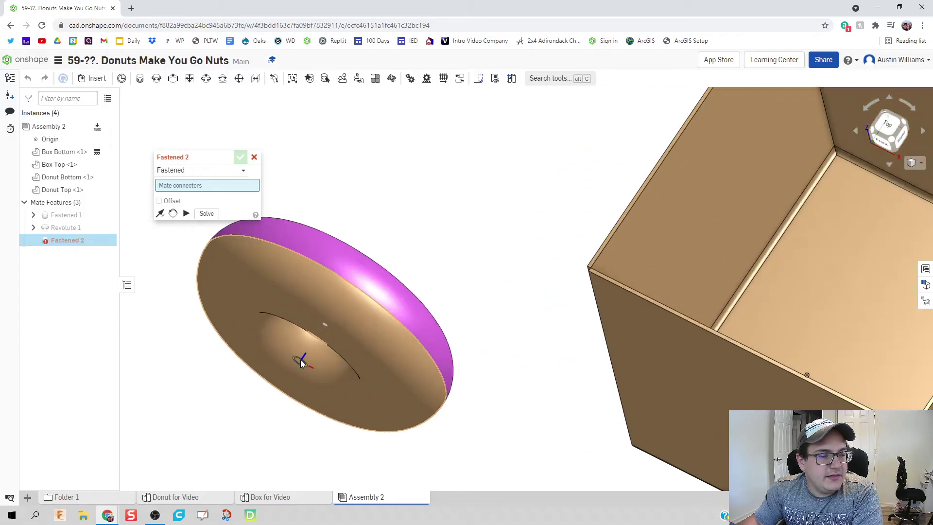
{"action": "left_click", "coordinate": [302, 370]}
{"action": "scroll", "coordinate": [299, 364], "scroll_direction": "down", "scroll_amount": 8}
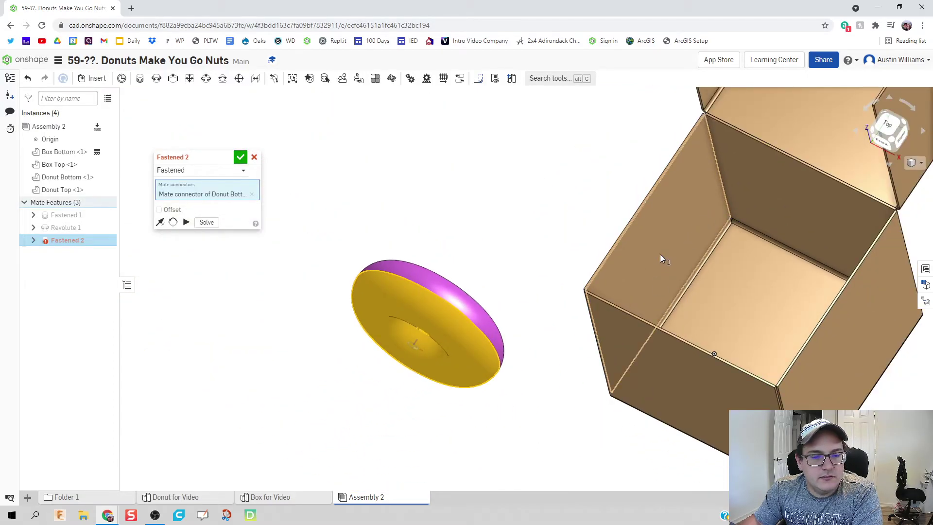
{"action": "left_click", "coordinate": [660, 256]}
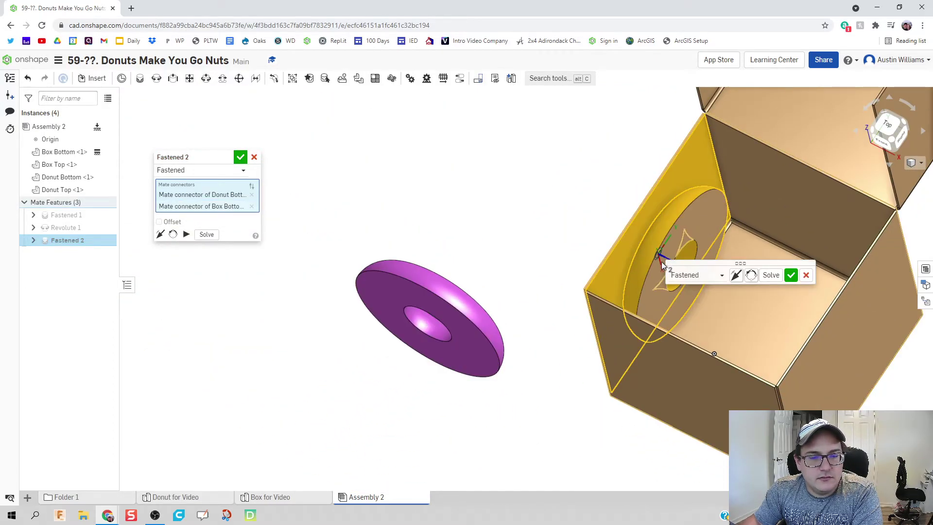
{"action": "left_click", "coordinate": [789, 274]}
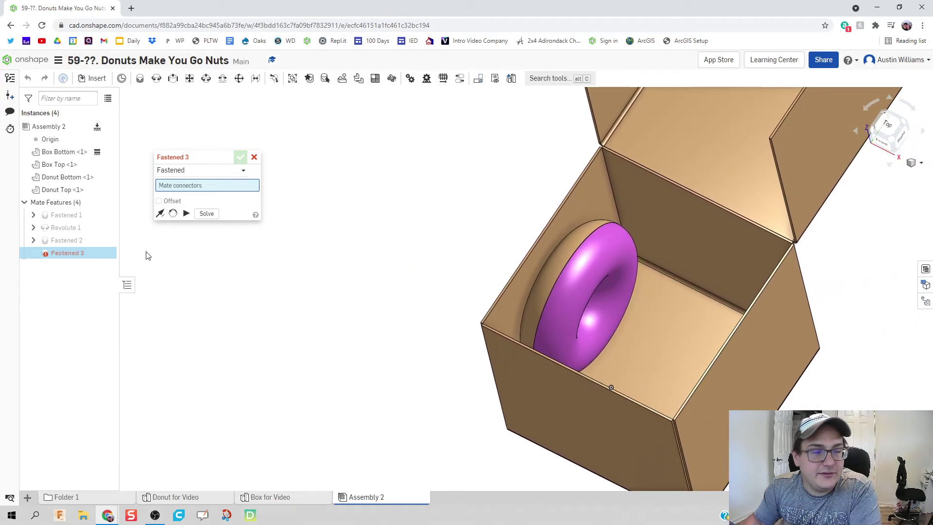
Start a linear pattern of Donut Bottom and Donut Top along the box's side face
{"action": "left_click", "coordinate": [254, 157]}
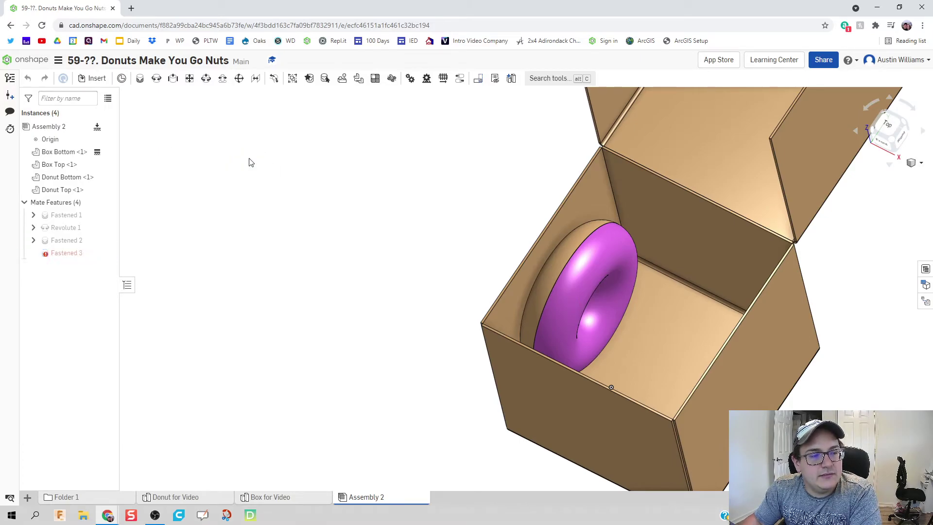
{"action": "left_click", "coordinate": [376, 78]}
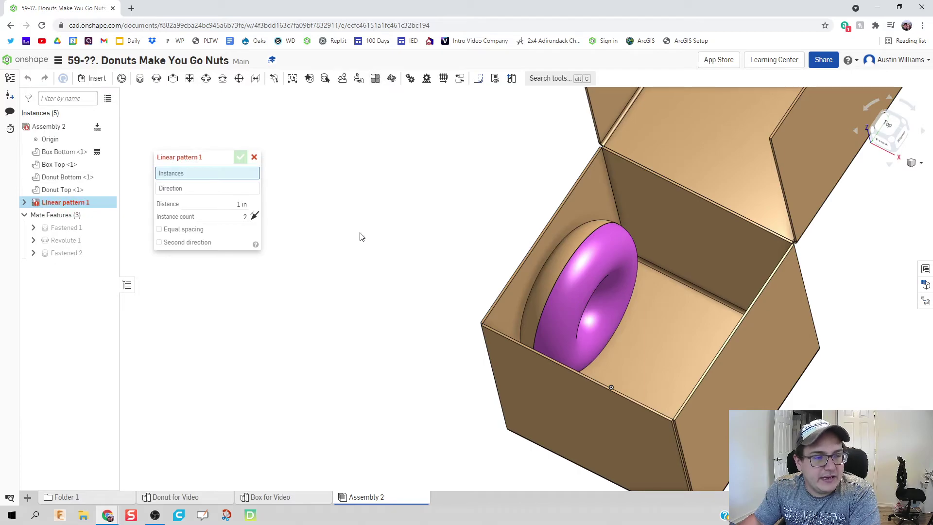
{"action": "left_click", "coordinate": [559, 270]}
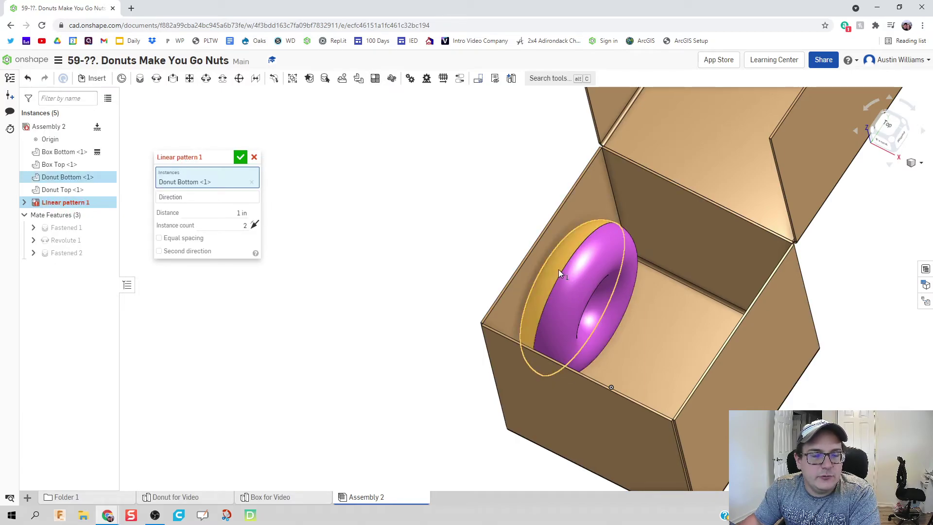
{"action": "left_click", "coordinate": [576, 280]}
{"action": "middle_click_drag", "start_coordinate": [451, 249], "coordinate": [381, 256]}
{"action": "left_click", "coordinate": [250, 210]}
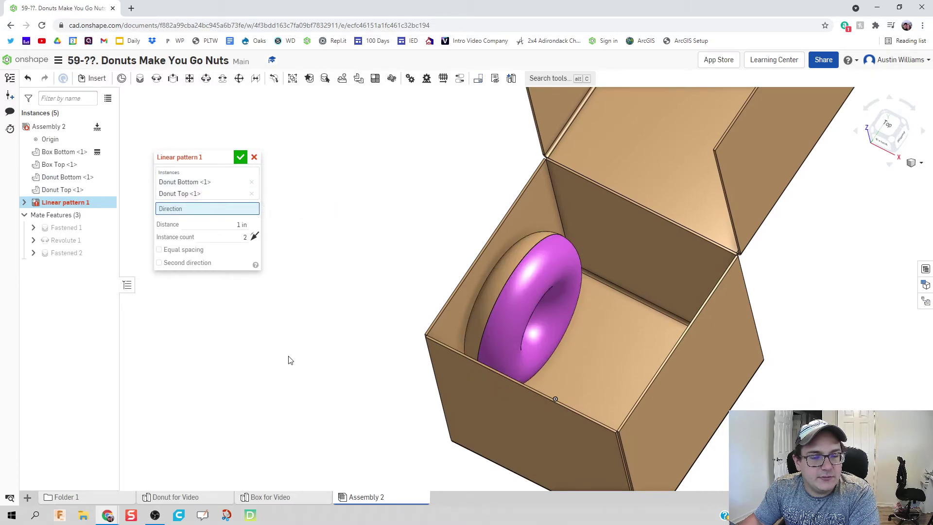
{"action": "left_click", "coordinate": [689, 391]}
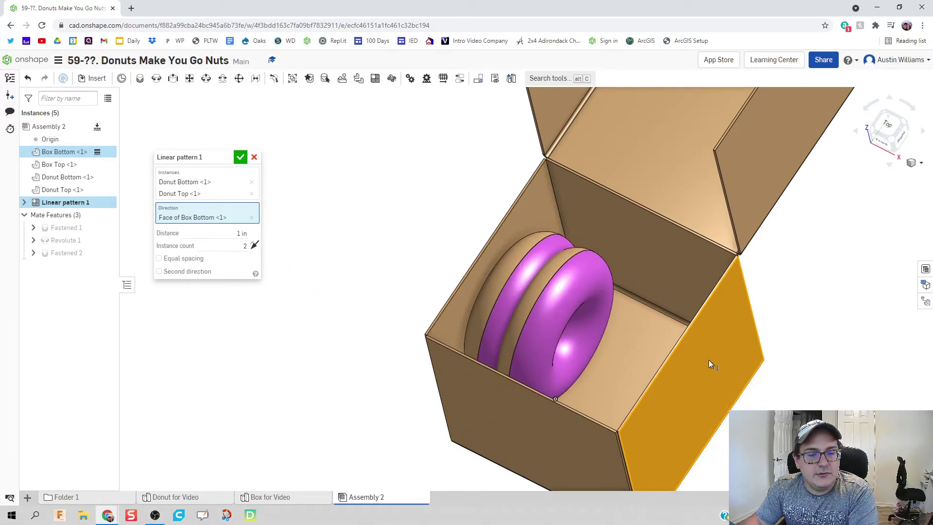
Set the pattern spacing to 1.5 in with four donuts and accept it
{"action": "left_click", "coordinate": [191, 233]}
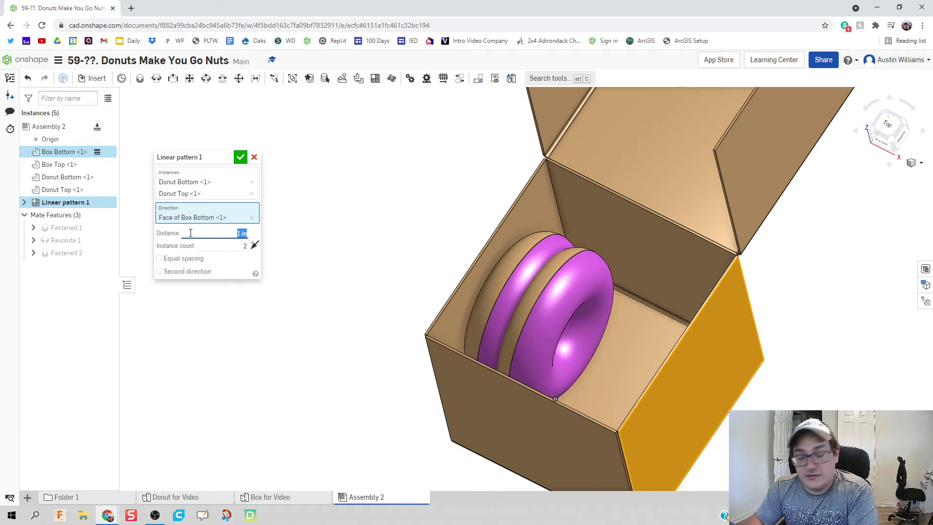
{"action": "type", "text": "1.5"}
{"action": "key", "text": "Return"}
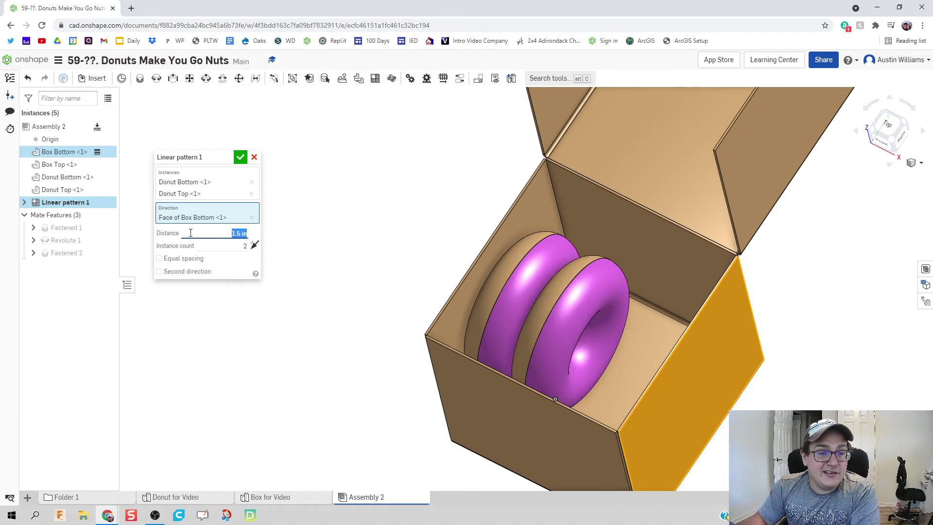
{"action": "right_click_drag", "start_coordinate": [383, 202], "coordinate": [377, 235]}
{"action": "left_click", "coordinate": [224, 250]}
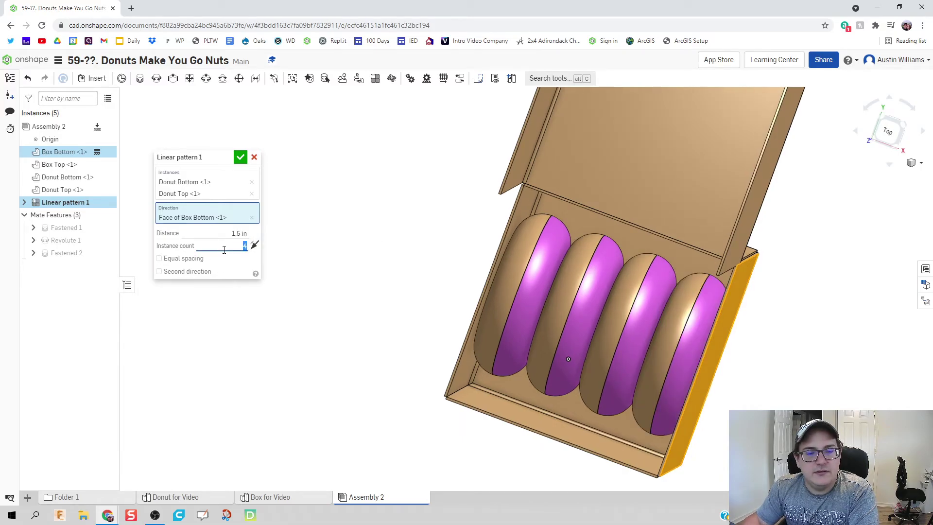
{"action": "right_click_drag", "start_coordinate": [318, 304], "coordinate": [225, 141]}
{"action": "left_click", "coordinate": [240, 157]}
{"action": "right_click_drag", "start_coordinate": [415, 162], "coordinate": [394, 203]}
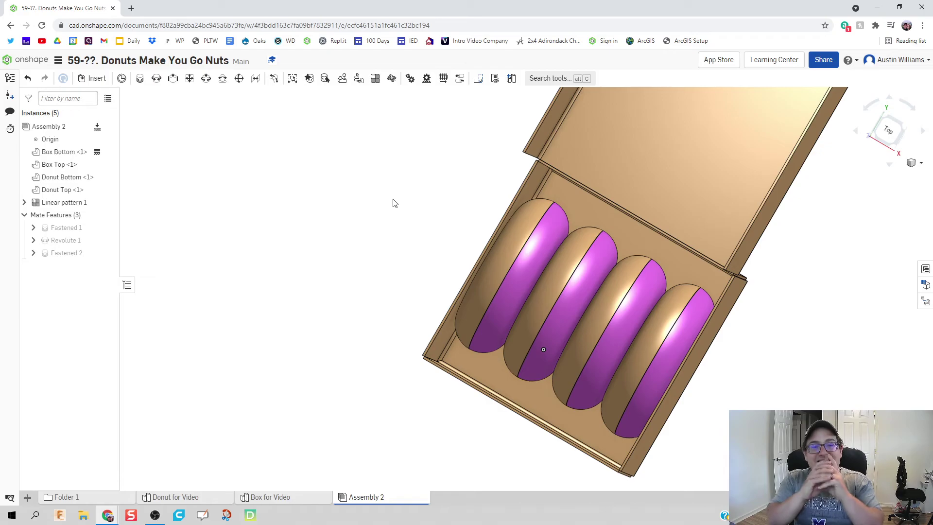
View Box Bottom's inner face head-on, then switch to the Box for Video part studio
{"action": "key", "text": "shift+7"}
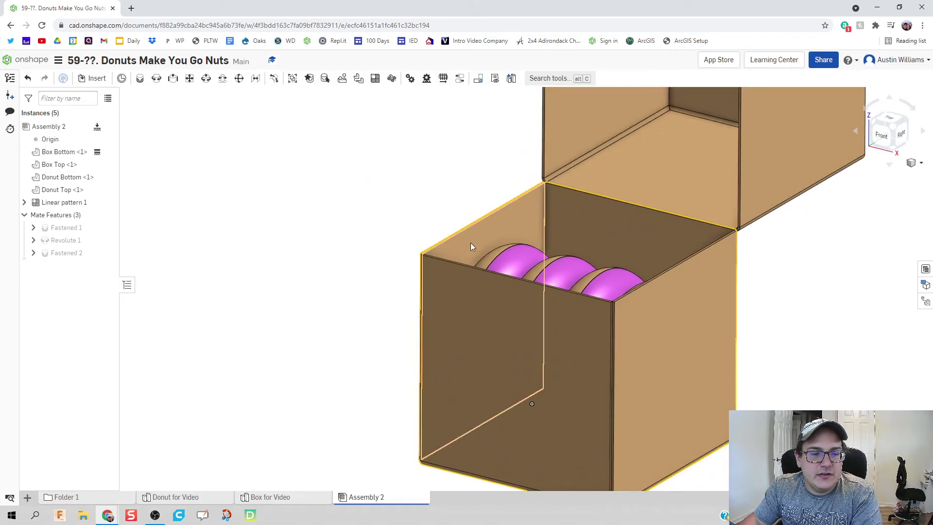
{"action": "left_click", "coordinate": [470, 242]}
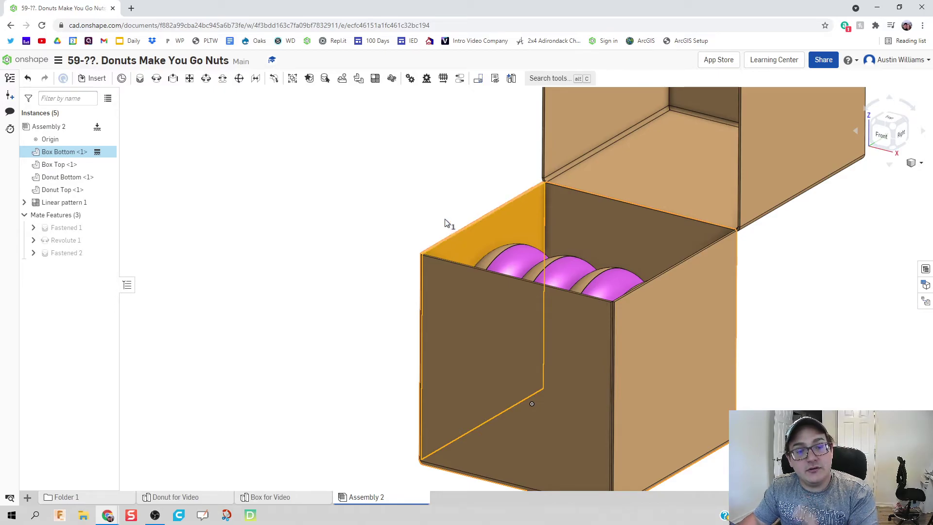
{"action": "key", "text": "n"}
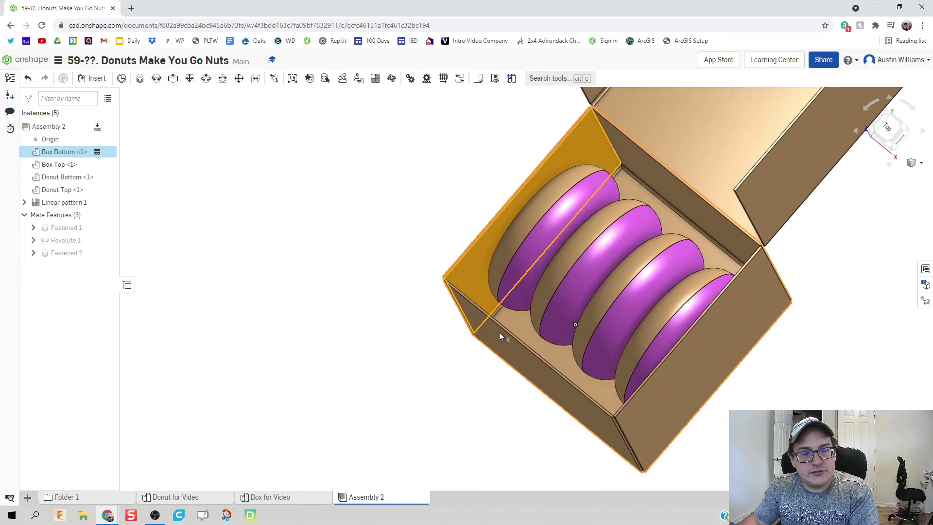
{"action": "left_click", "coordinate": [420, 240]}
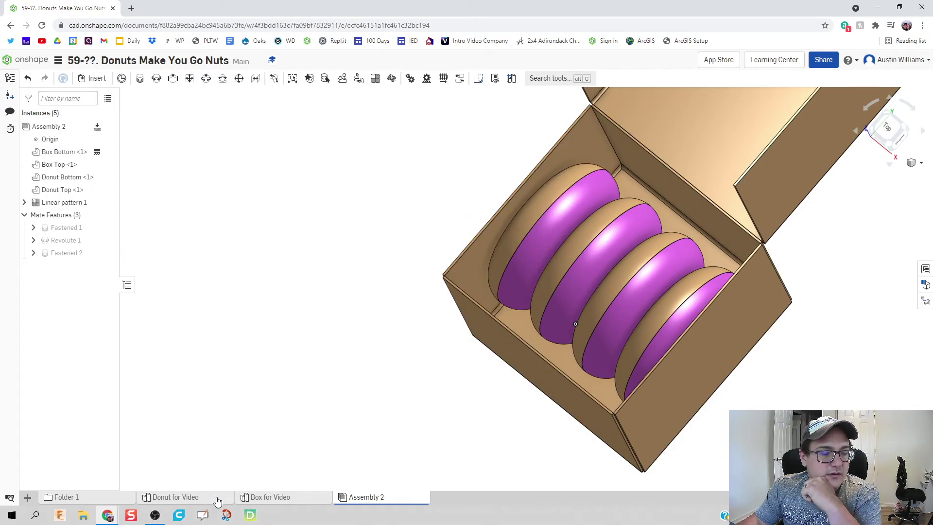
{"action": "left_click", "coordinate": [271, 498]}
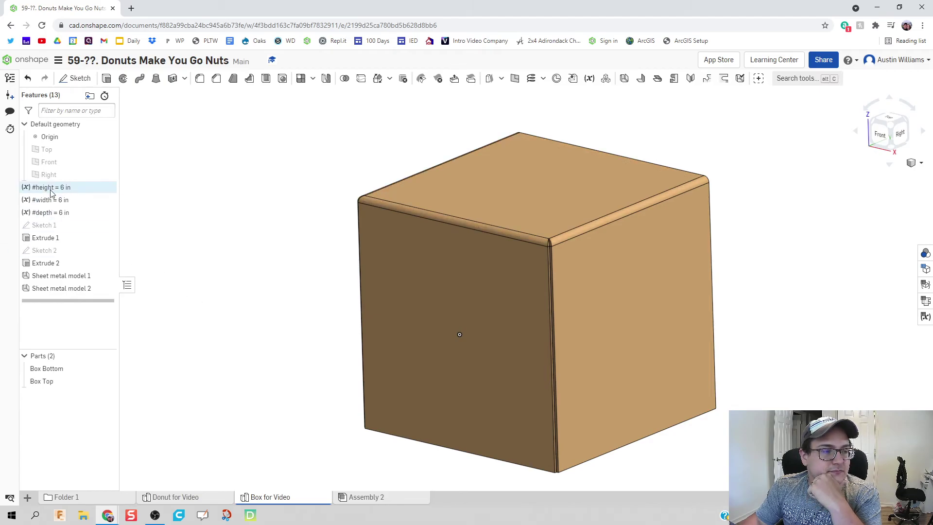
Set #height and #depth to 5 in and check the fit in Assembly 2
{"action": "double_click", "coordinate": [51, 190]}
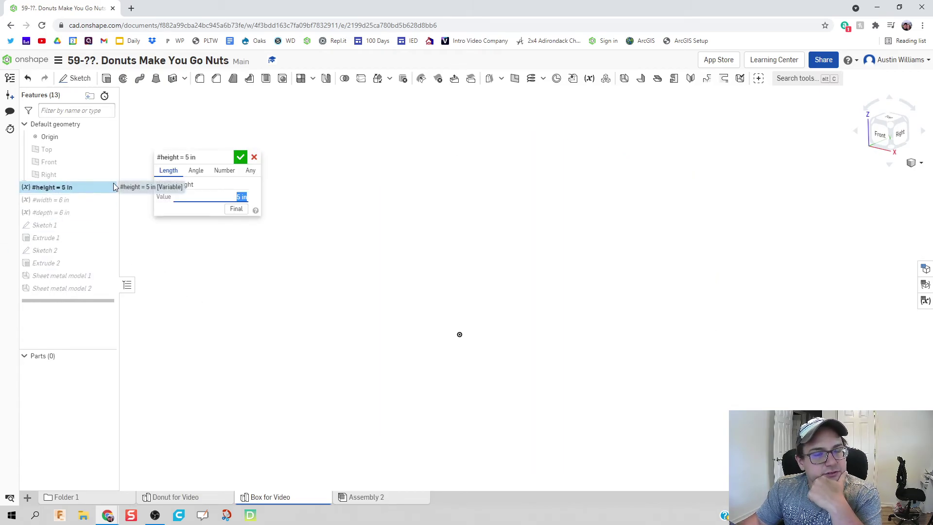
{"action": "left_click", "coordinate": [240, 156]}
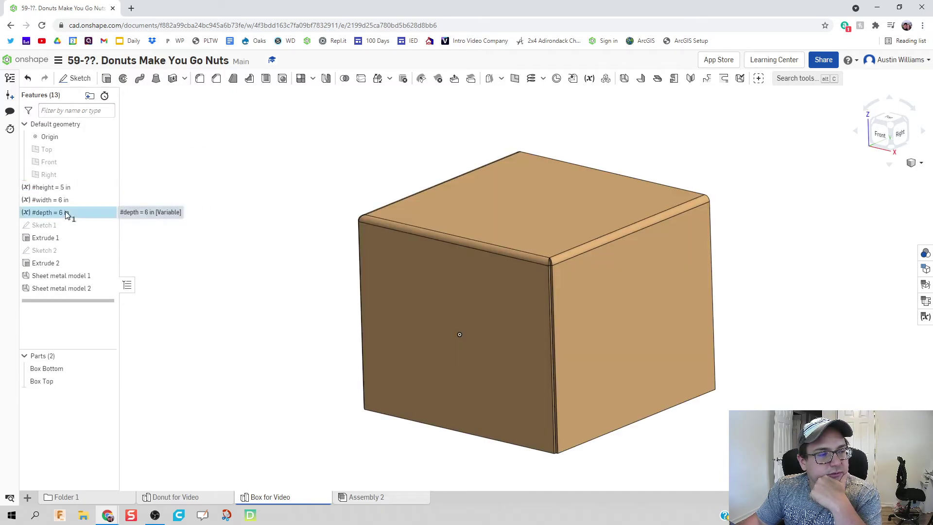
{"action": "double_click", "coordinate": [66, 213]}
{"action": "type", "text": "5"}
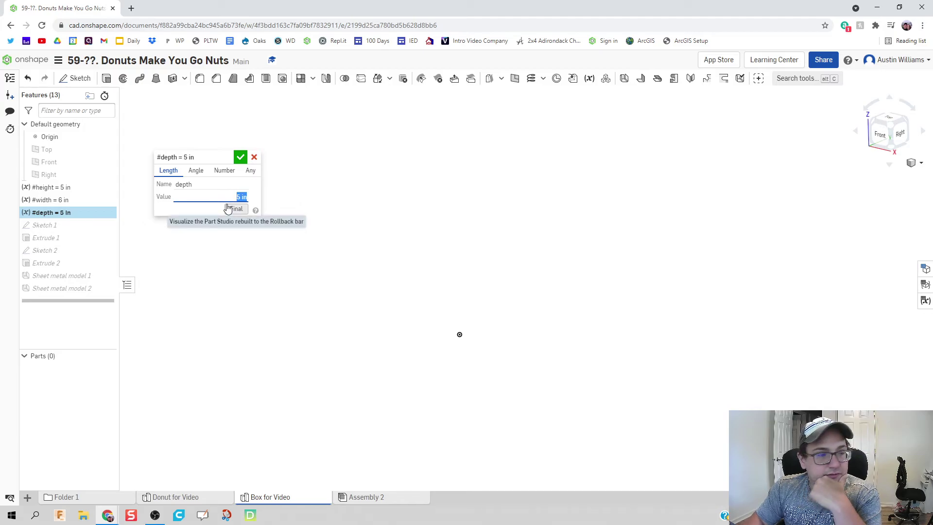
{"action": "left_click", "coordinate": [240, 157]}
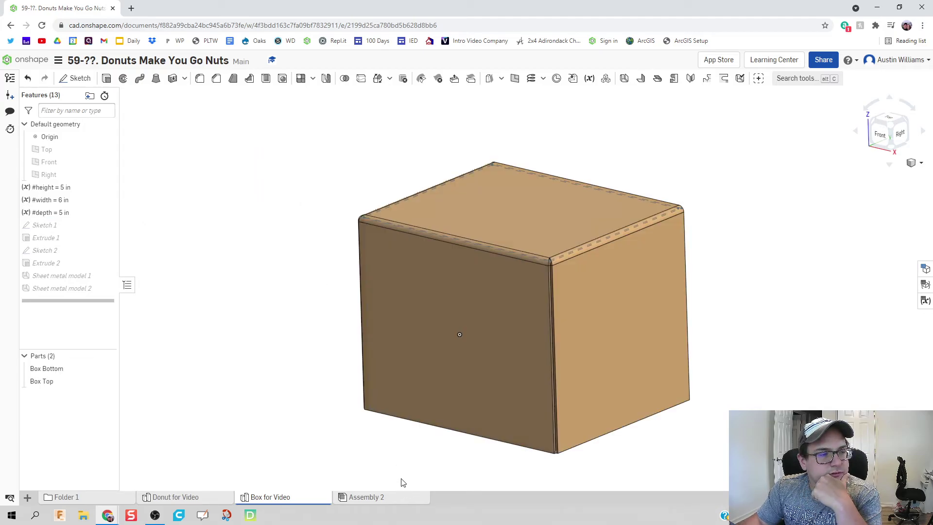
{"action": "left_click", "coordinate": [395, 497]}
{"action": "right_click_drag", "start_coordinate": [415, 384], "coordinate": [443, 390]}
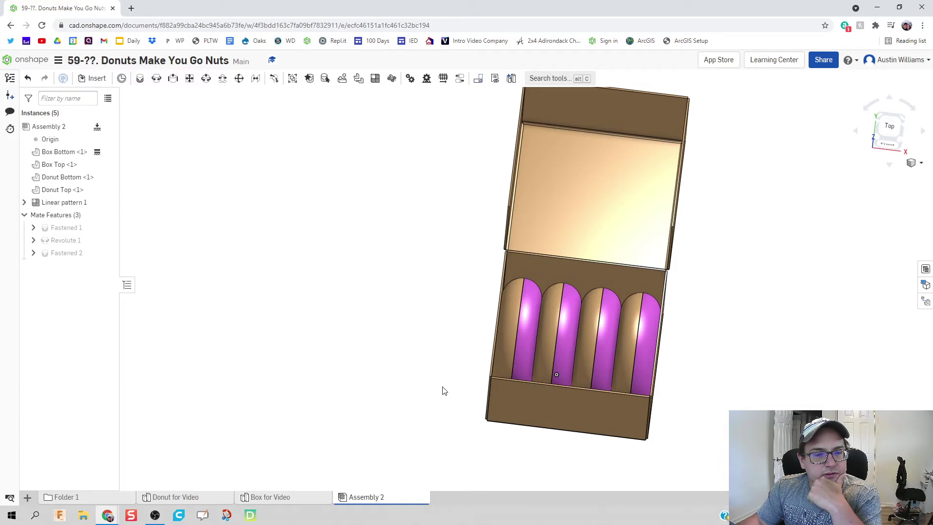
{"action": "right_click_drag", "start_coordinate": [481, 407], "coordinate": [464, 356]}
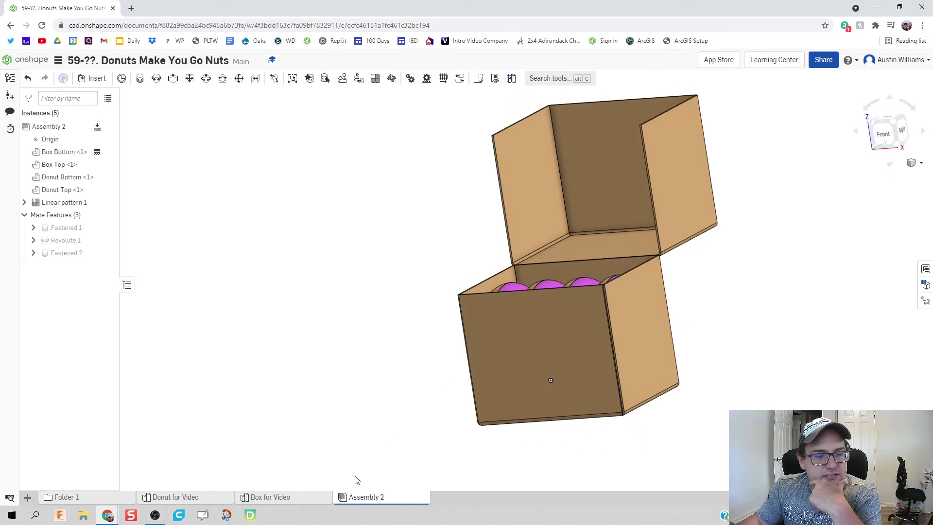
Reduce #height and #depth to 4.75 in and return to Assembly 2
{"action": "left_click", "coordinate": [301, 503]}
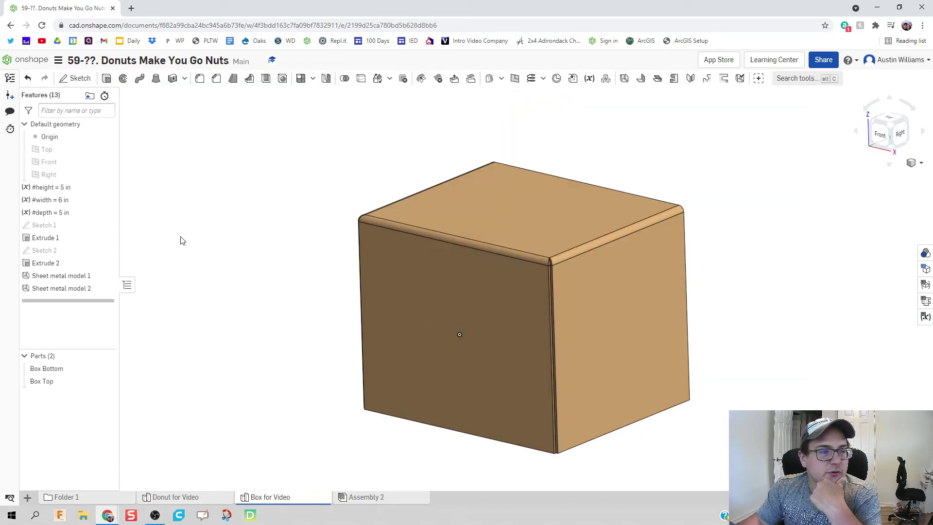
{"action": "double_click", "coordinate": [52, 188]}
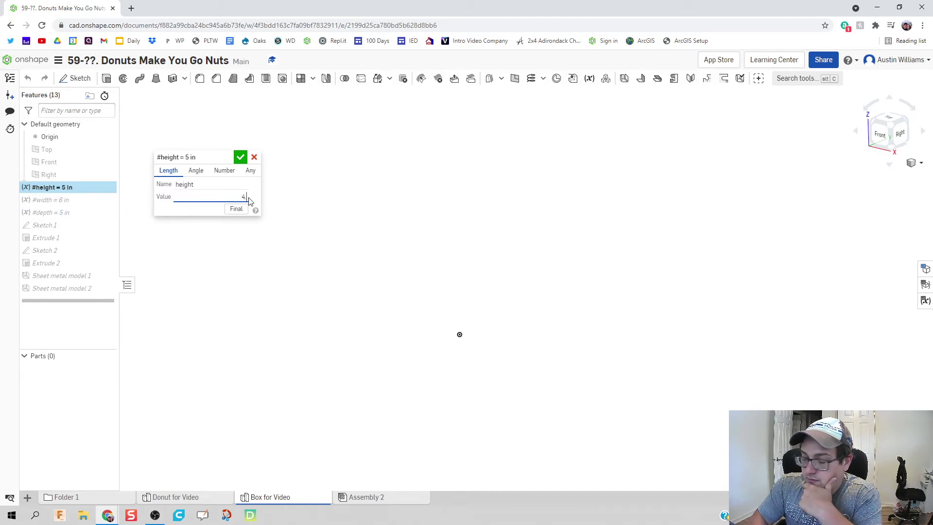
{"action": "key", "text": "Return"}
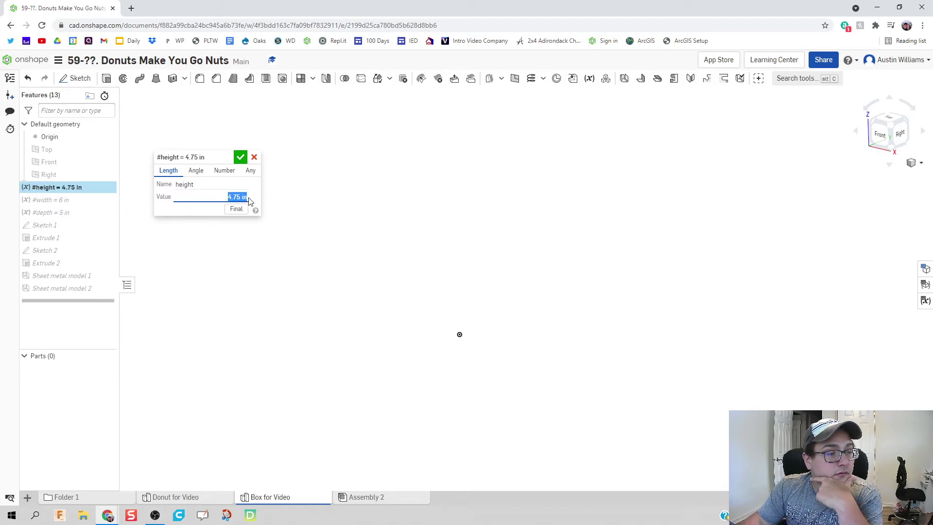
{"action": "left_click", "coordinate": [242, 158]}
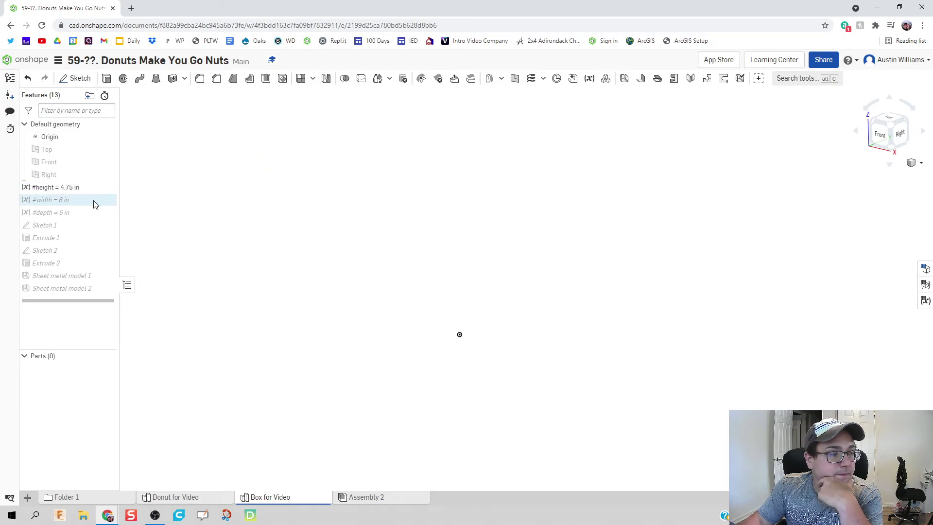
{"action": "double_click", "coordinate": [81, 212]}
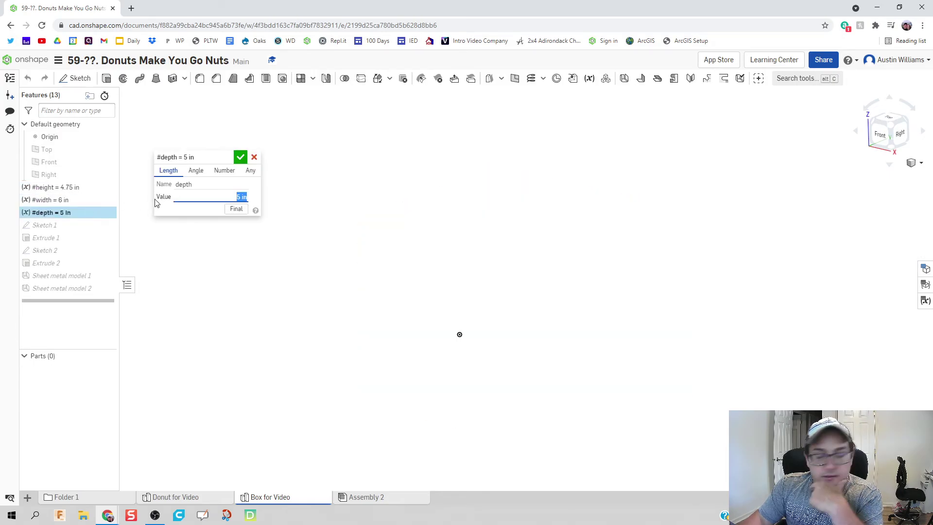
{"action": "type", "text": "4.75"}
{"action": "key", "text": "Return"}
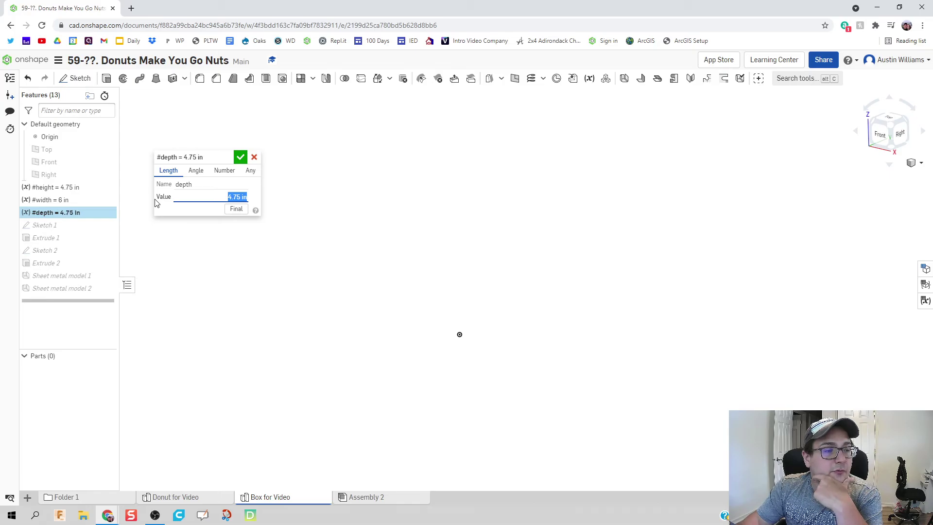
{"action": "left_click", "coordinate": [240, 157]}
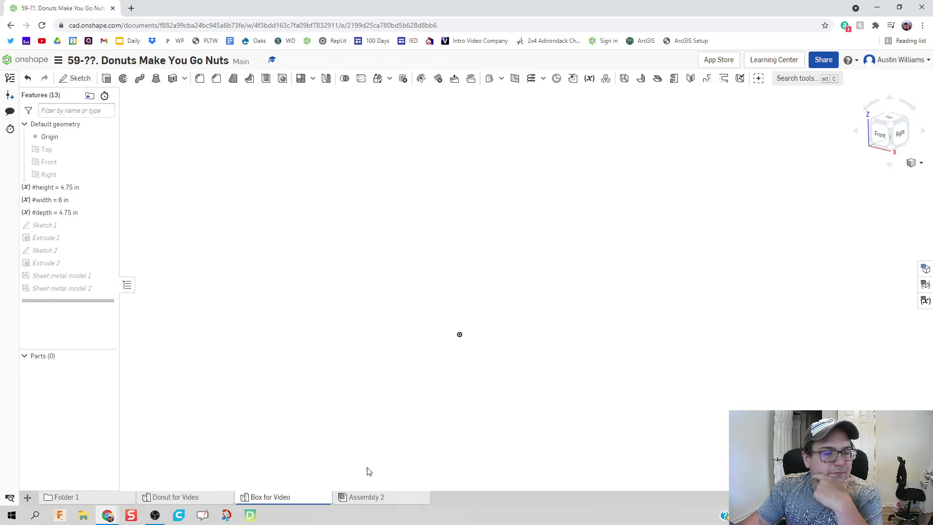
{"action": "left_click", "coordinate": [387, 499]}
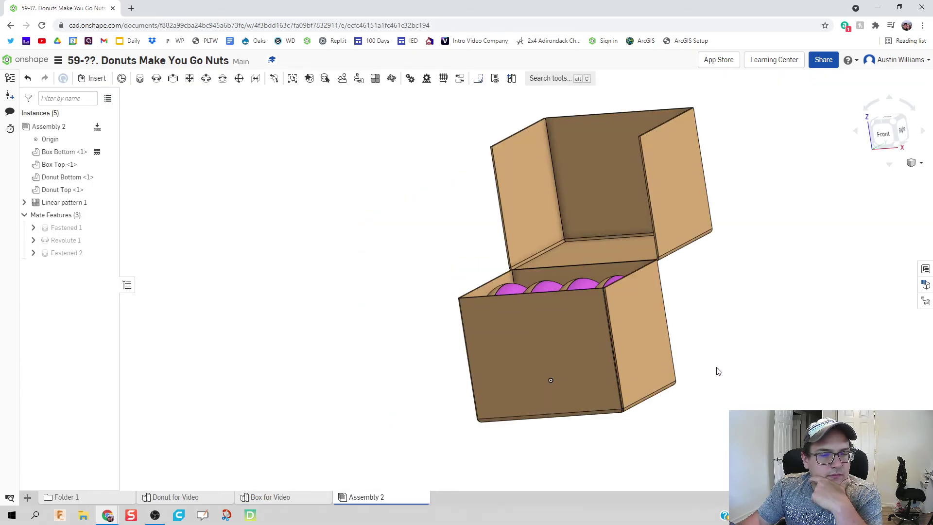
{"action": "right_click_drag", "start_coordinate": [719, 371], "coordinate": [718, 435]}
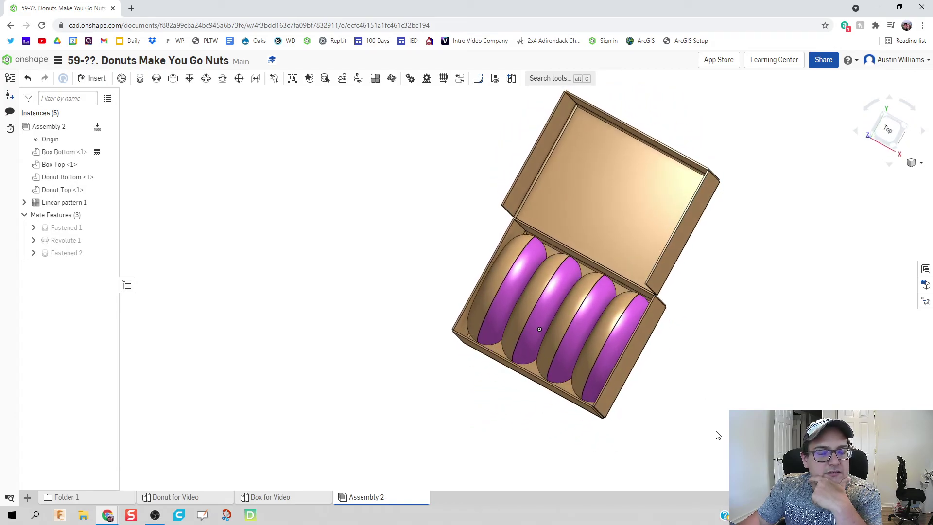
{"action": "left_click", "coordinate": [906, 132]}
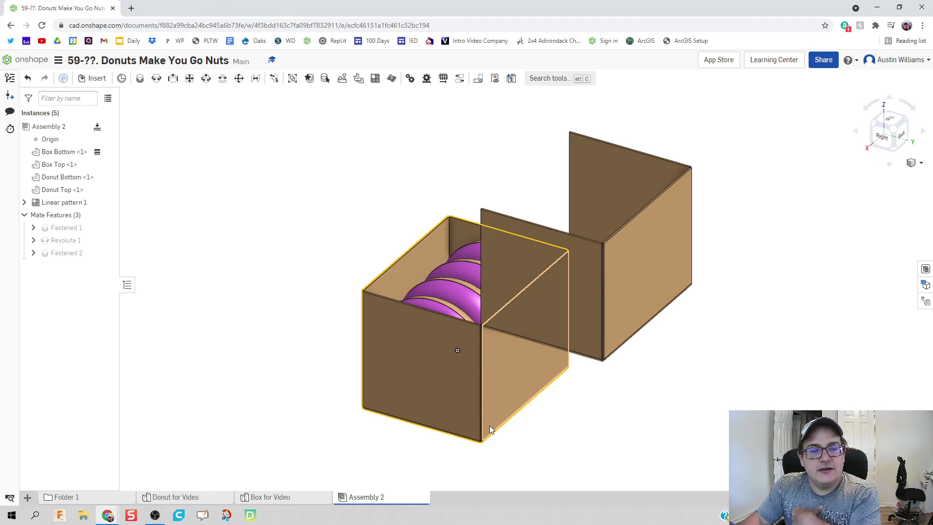
{"action": "right_click_drag", "start_coordinate": [489, 425], "coordinate": [543, 429]}
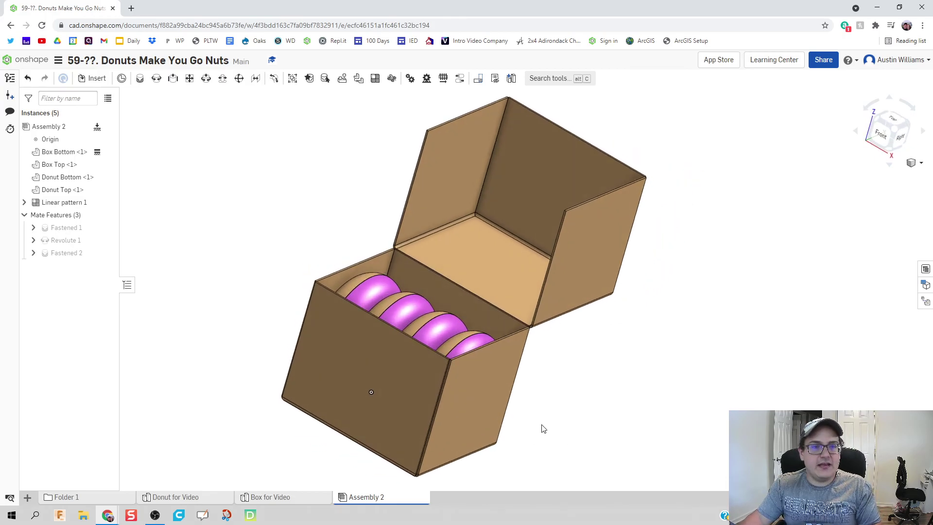